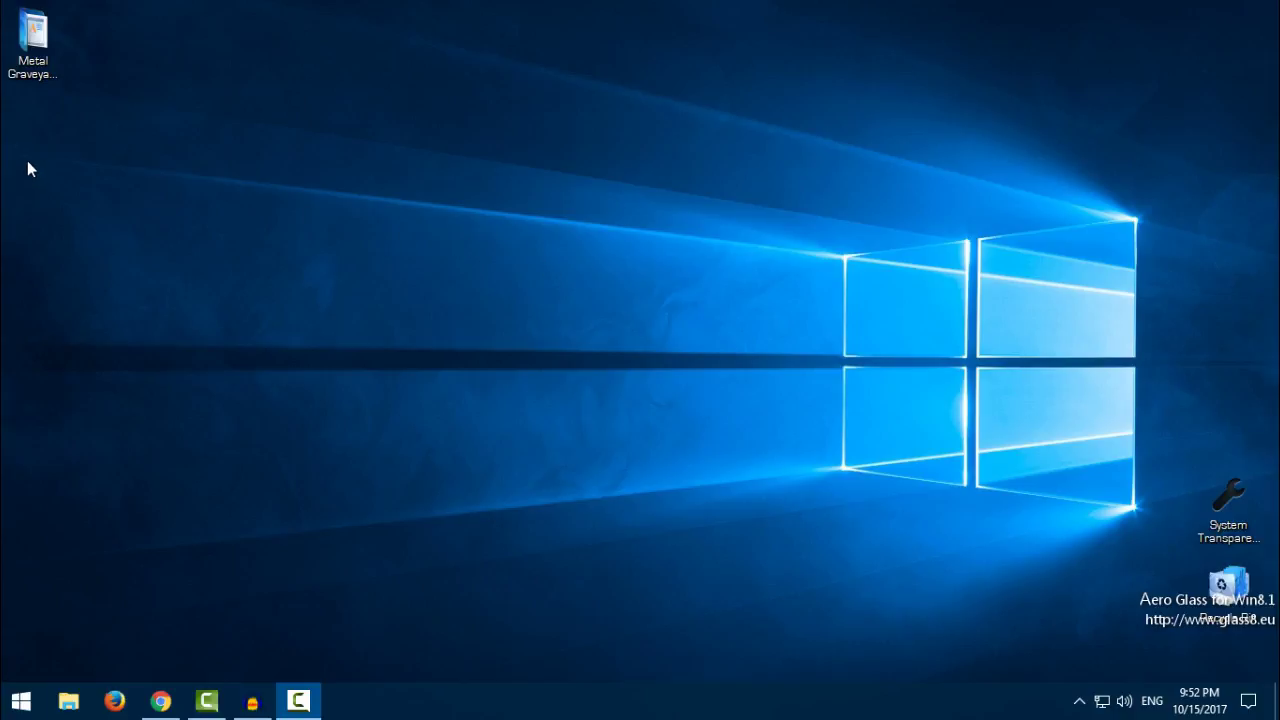
# - Copy the theme folder and theme file from the Metal Graveyard Rise from the Ashes folder
pyautogui.click(32, 38)
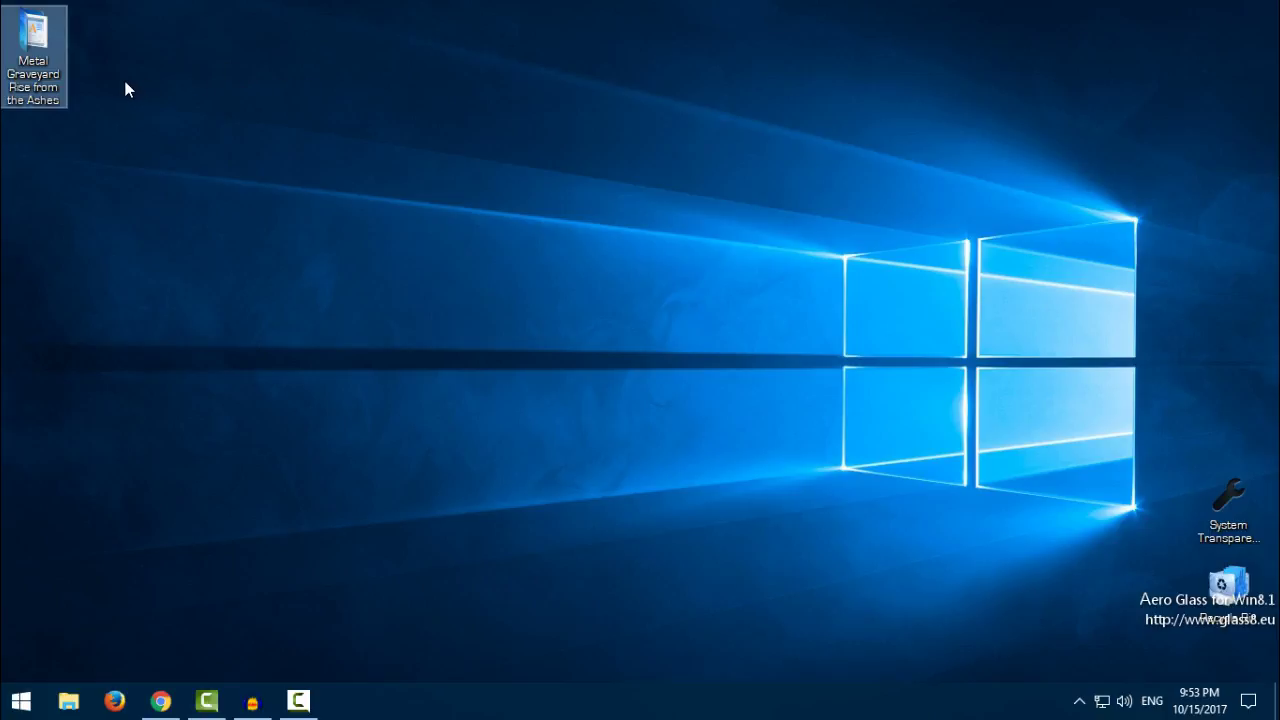
pyautogui.doubleClick(52, 80)
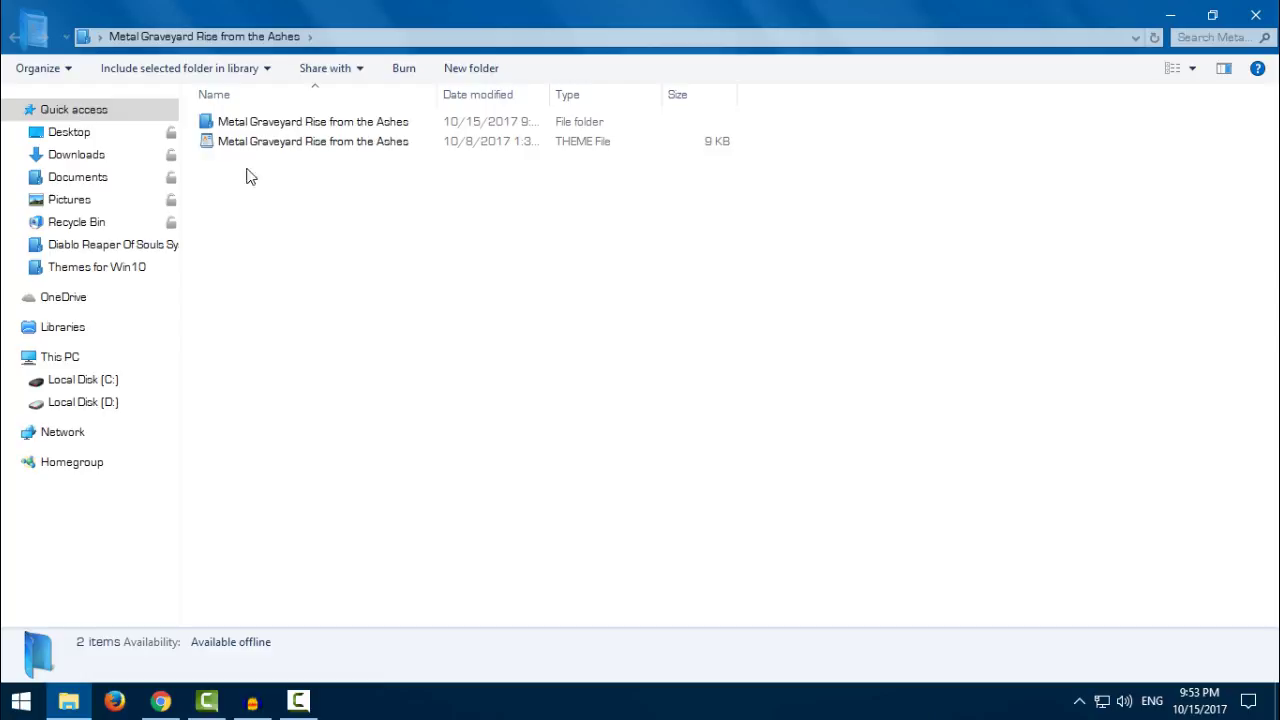
pyautogui.moveTo(246, 171); pyautogui.dragTo(444, 121)
pyautogui.rightClick(283, 127)
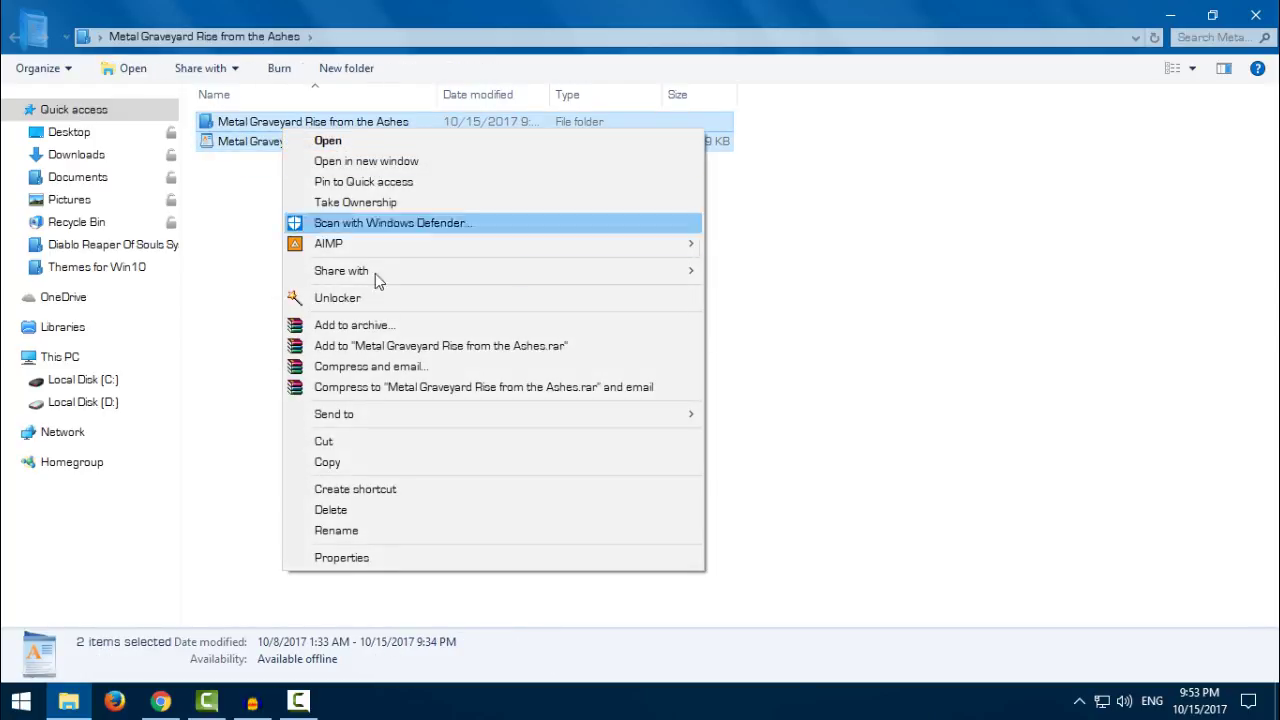
pyautogui.click(328, 466)
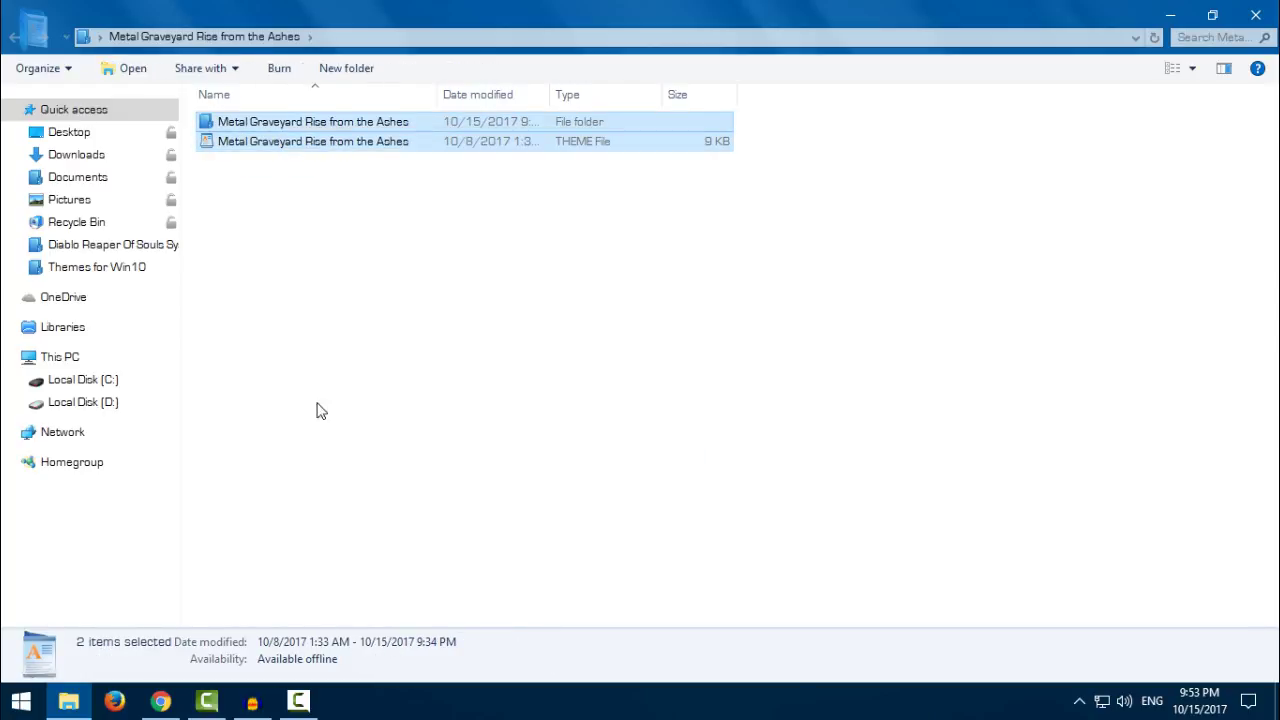
# - Paste both theme items into C:\Windows\Resources\Themes and close File Explorer
pyautogui.click(86, 382)
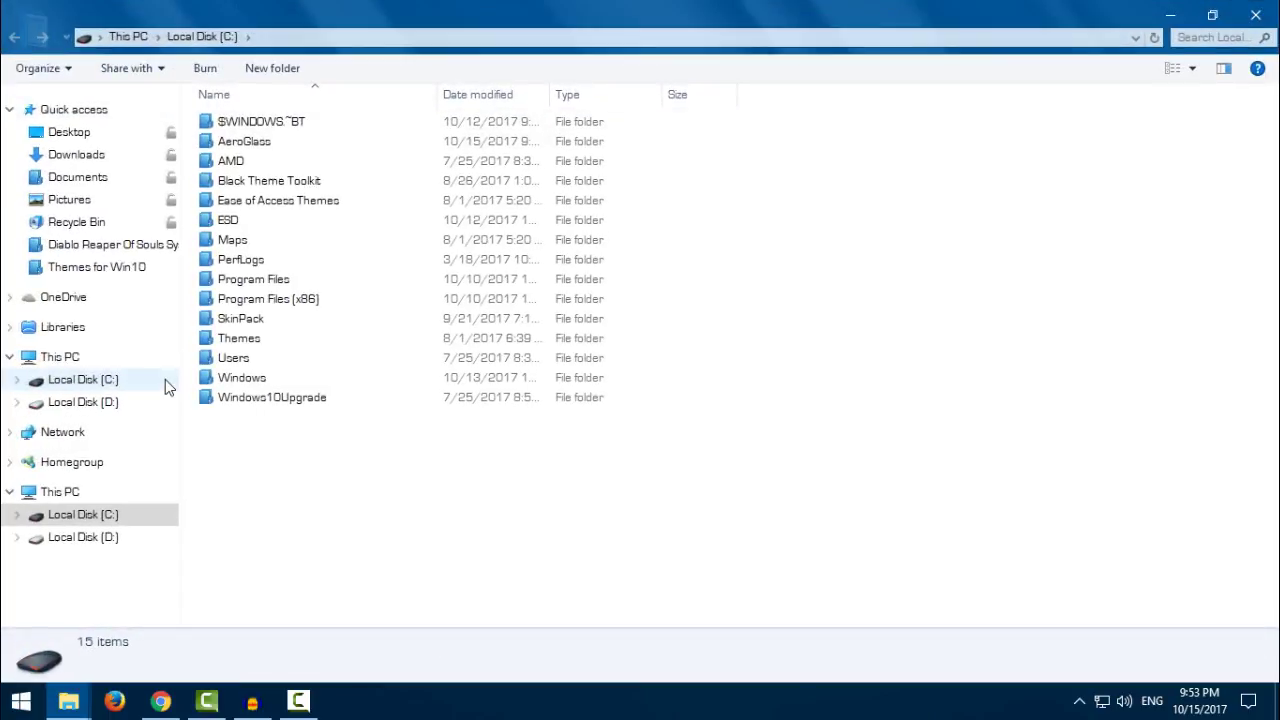
pyautogui.doubleClick(259, 383)
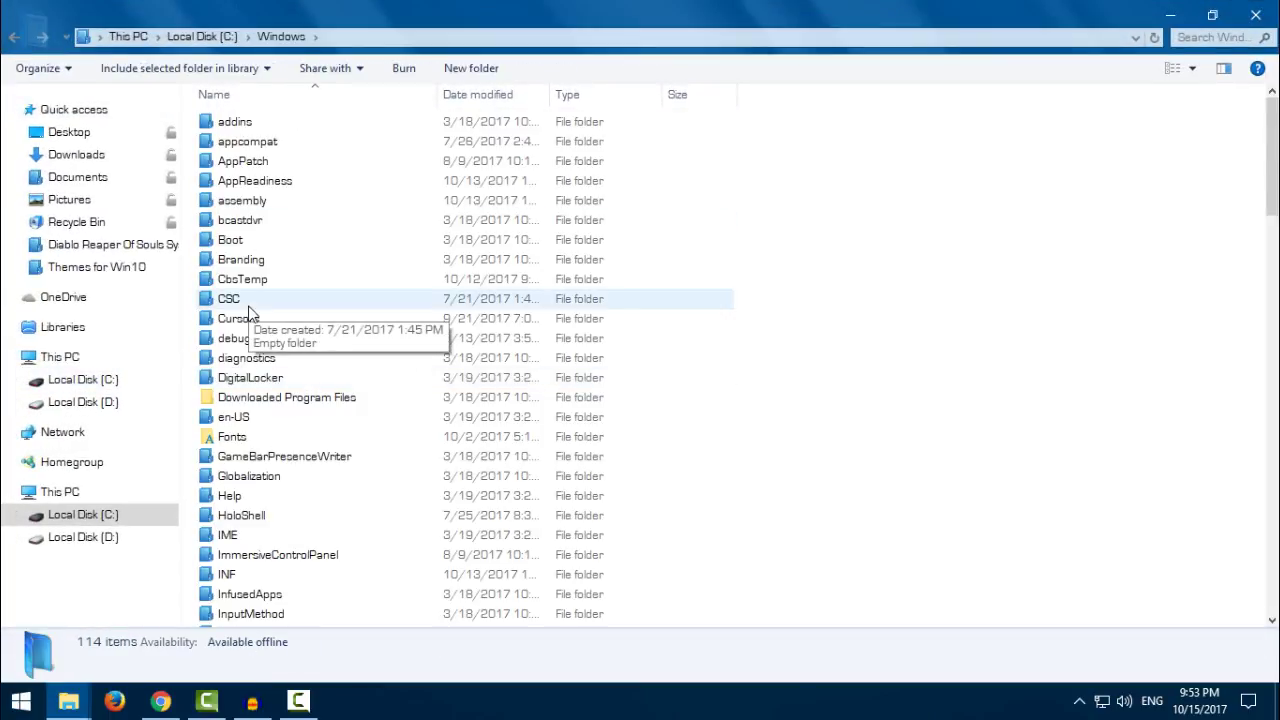
pyautogui.scroll(-14, 290, 220)
pyautogui.doubleClick(263, 173)
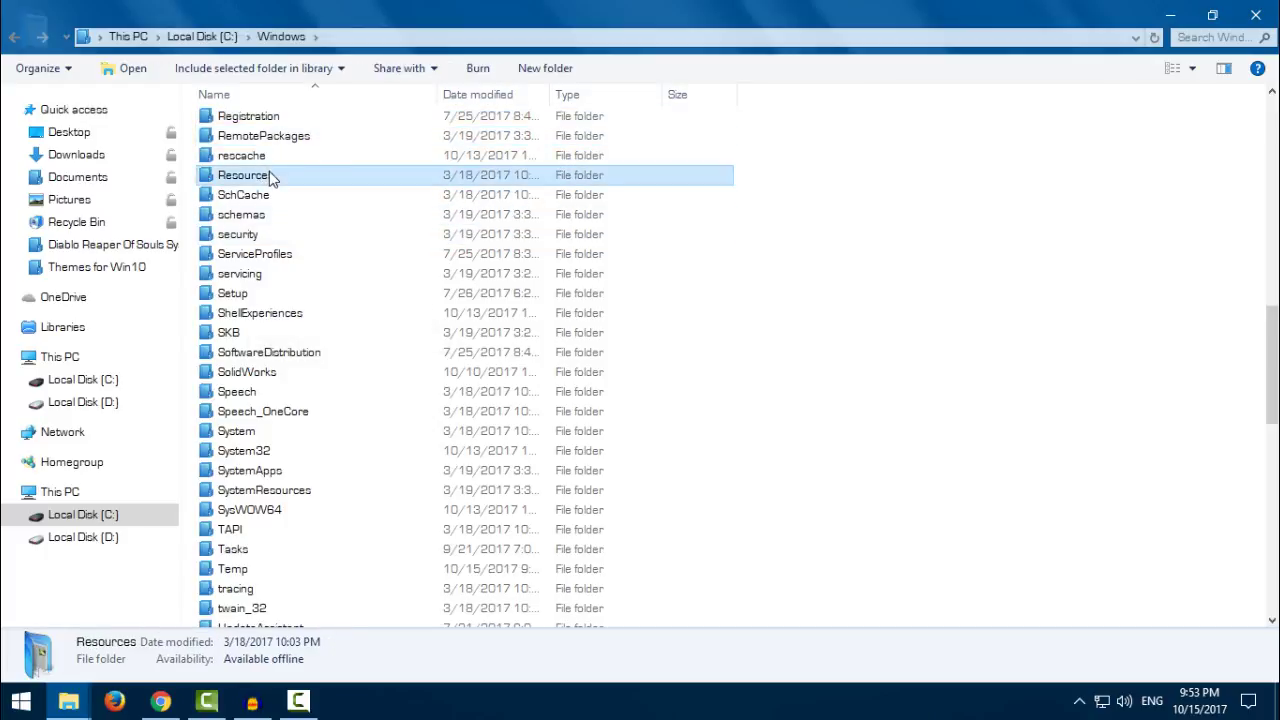
pyautogui.doubleClick(263, 173)
pyautogui.rightClick(893, 239)
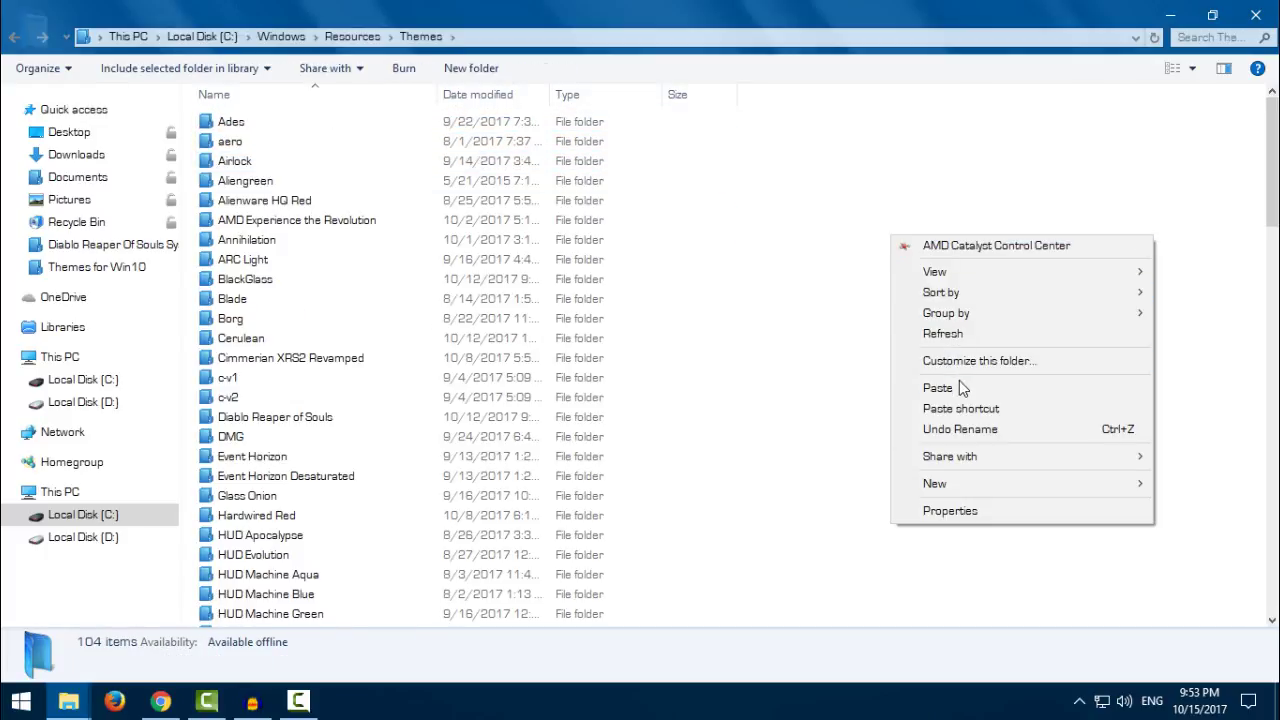
pyautogui.click(958, 388)
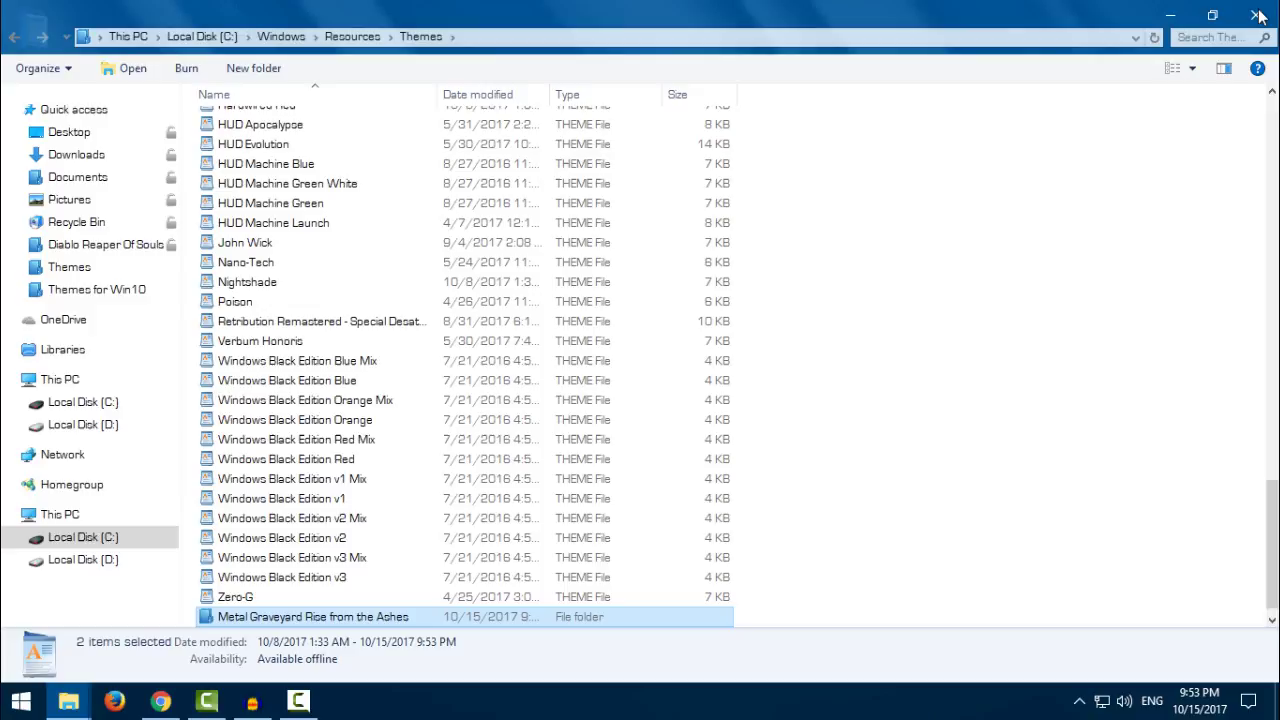
pyautogui.click(1257, 15)
# - From Personalize > Themes, apply the Metal Graveyard Rise from the Ashes theme
pyautogui.rightClick(512, 385)
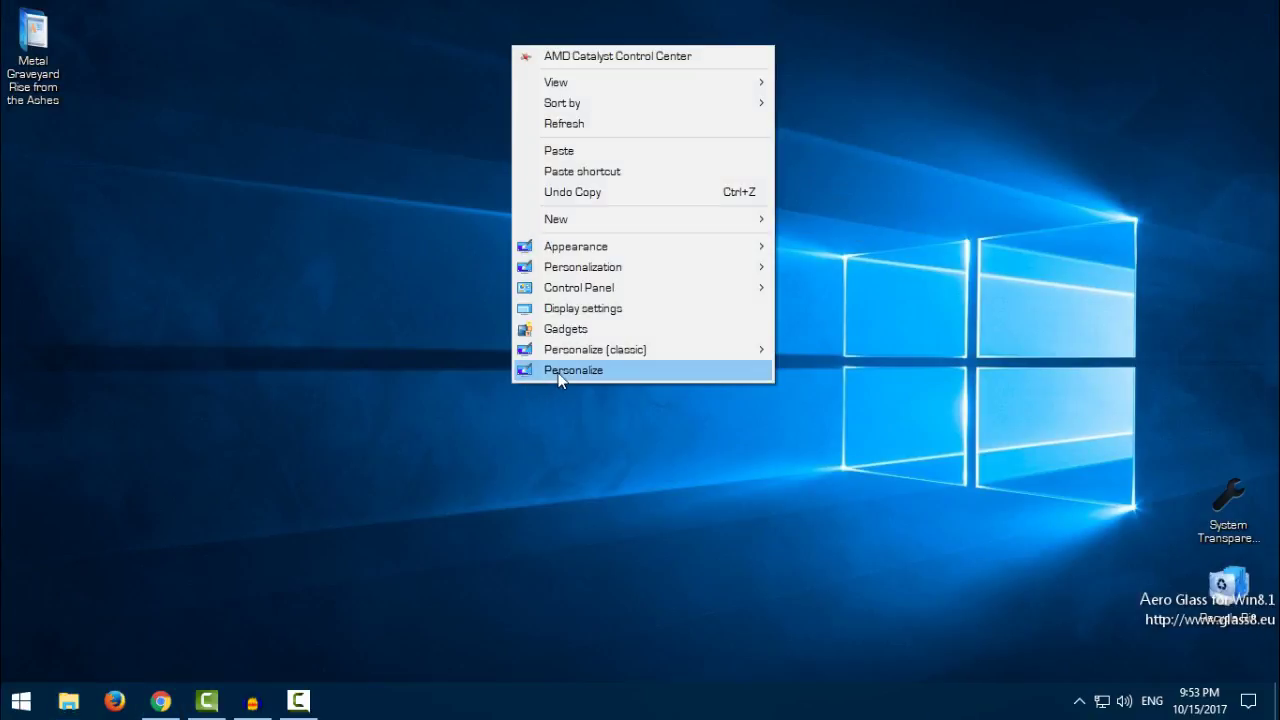
pyautogui.click(560, 376)
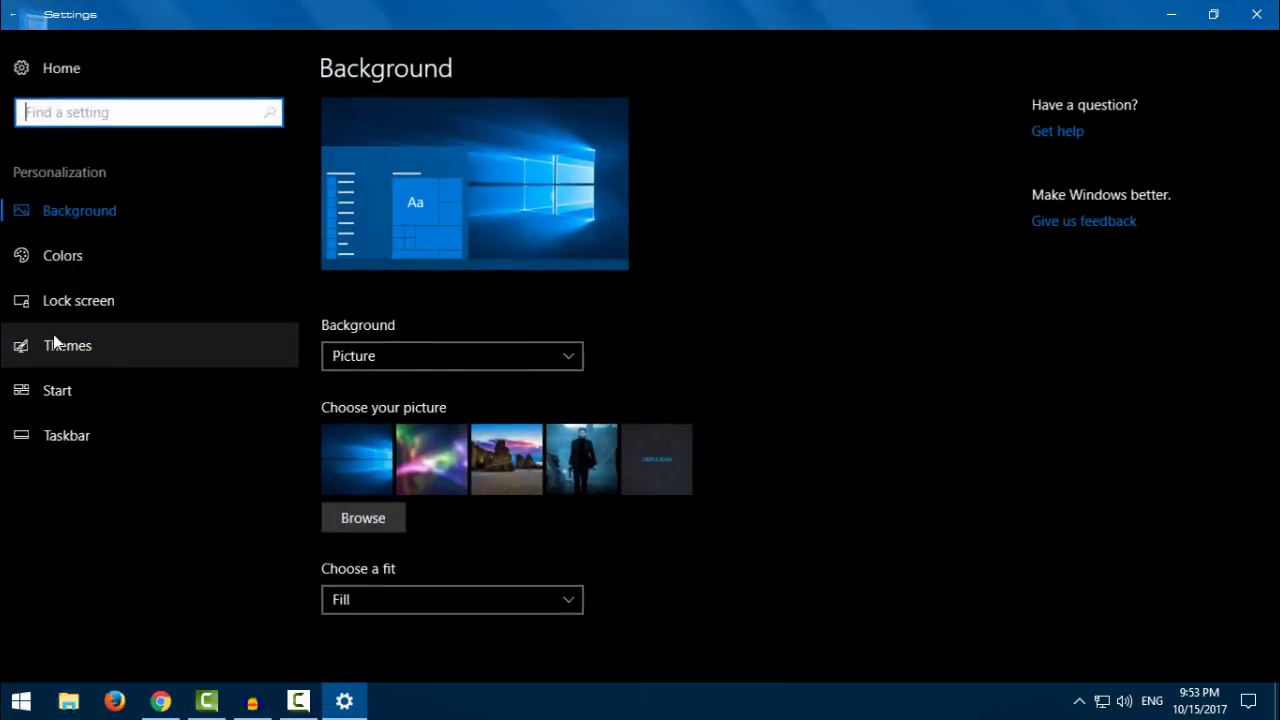
pyautogui.click(55, 343)
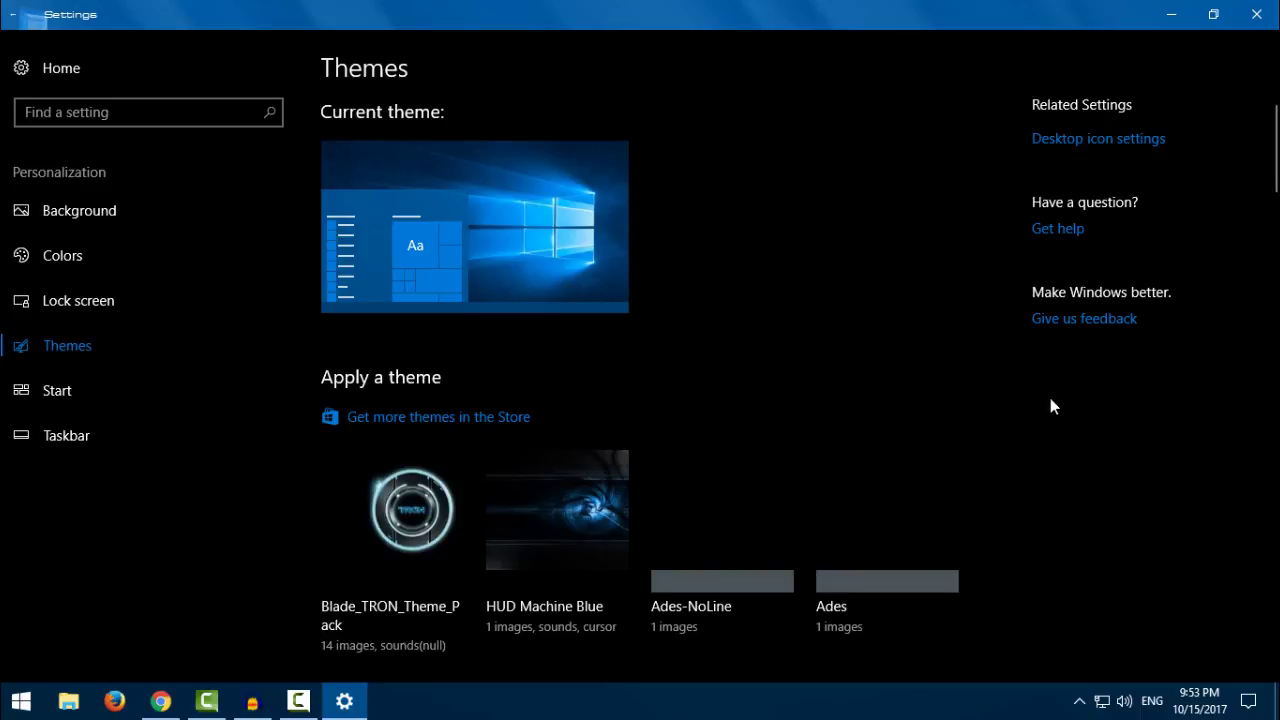
pyautogui.scroll(-3, 1060, 404)
pyautogui.scroll(-5, 1060, 406)
pyautogui.scroll(-5, 1060, 408)
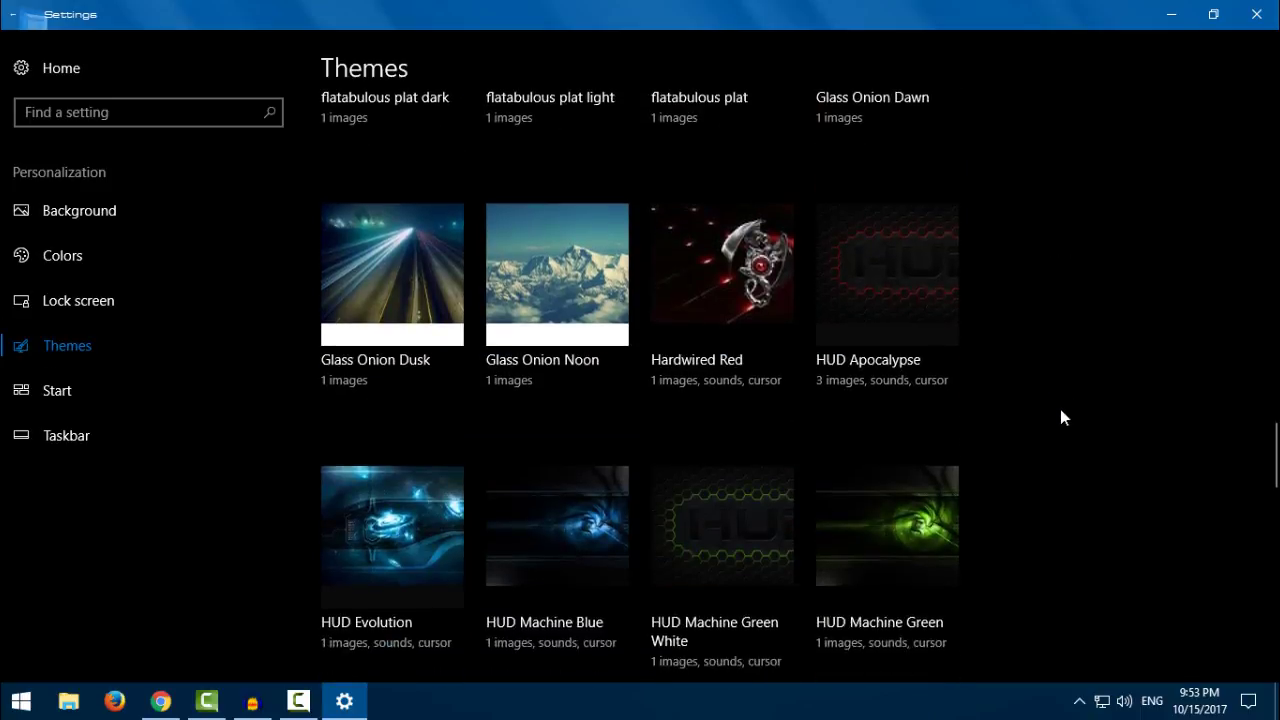
pyautogui.scroll(-3, 1060, 406)
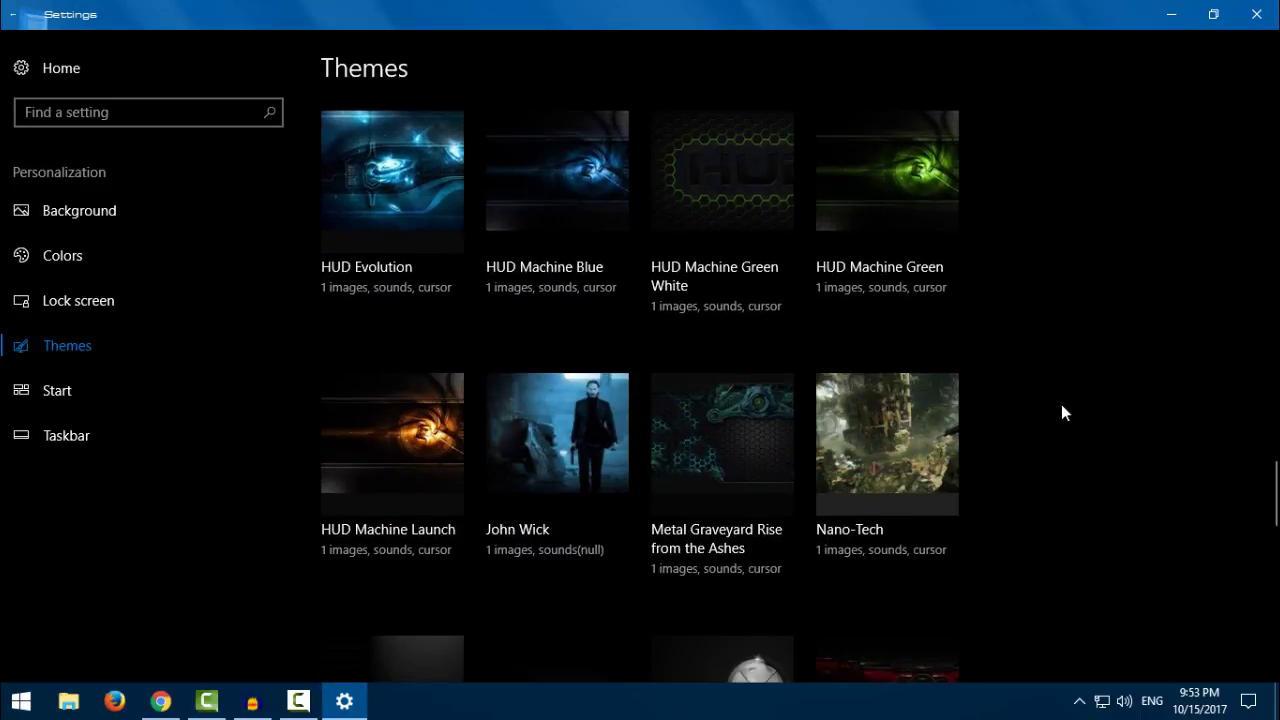
pyautogui.scroll(-2, 1061, 404)
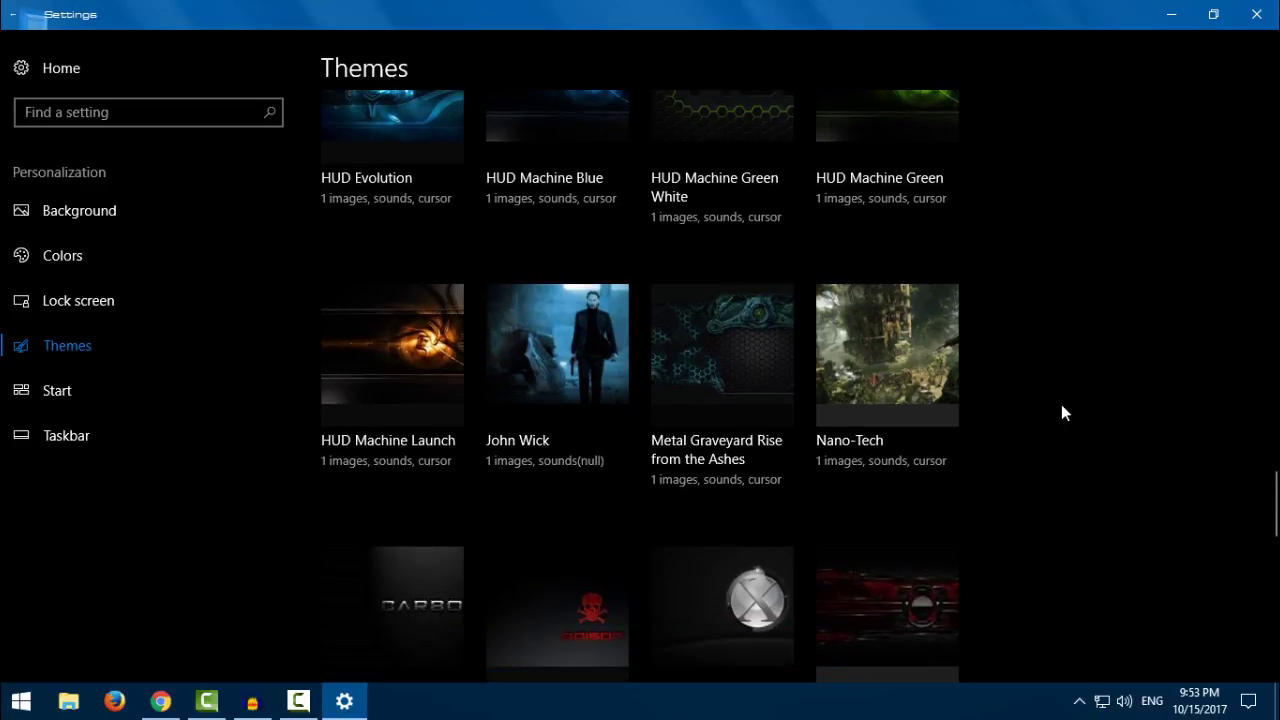
pyautogui.click(768, 374)
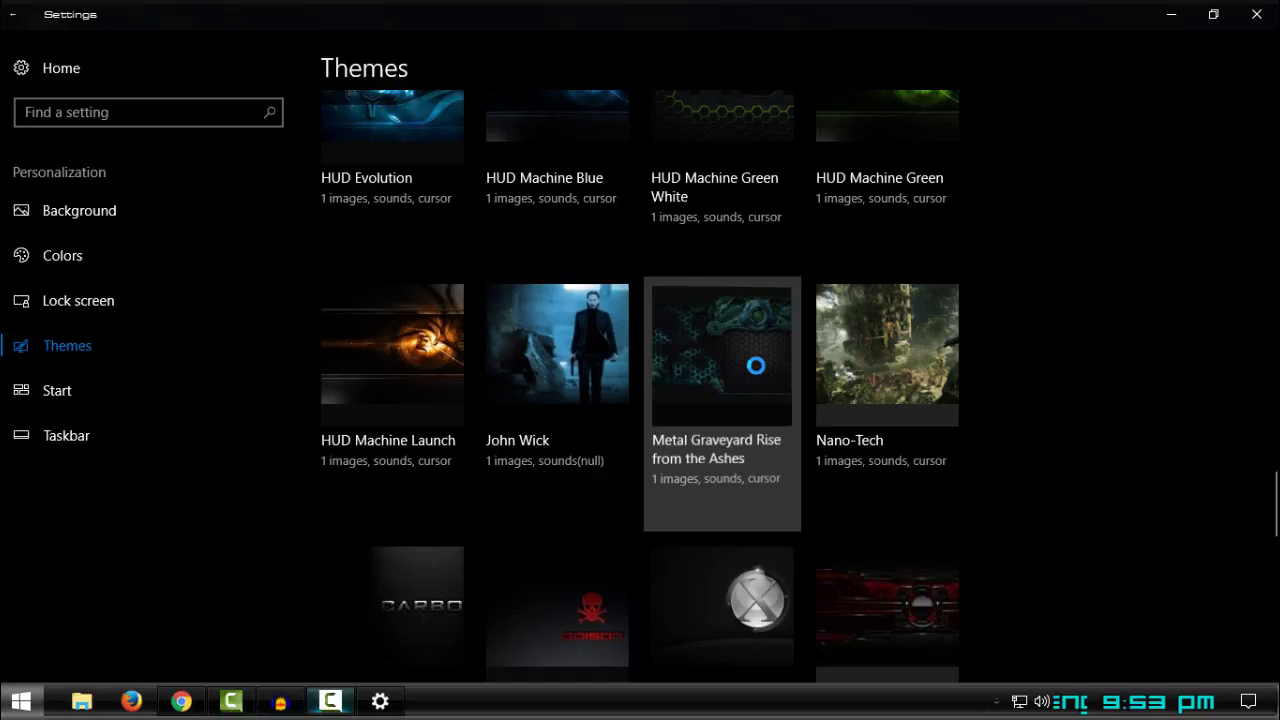
# - Close Settings and refresh the desktop to show the new wallpaper
pyautogui.click(1256, 14)
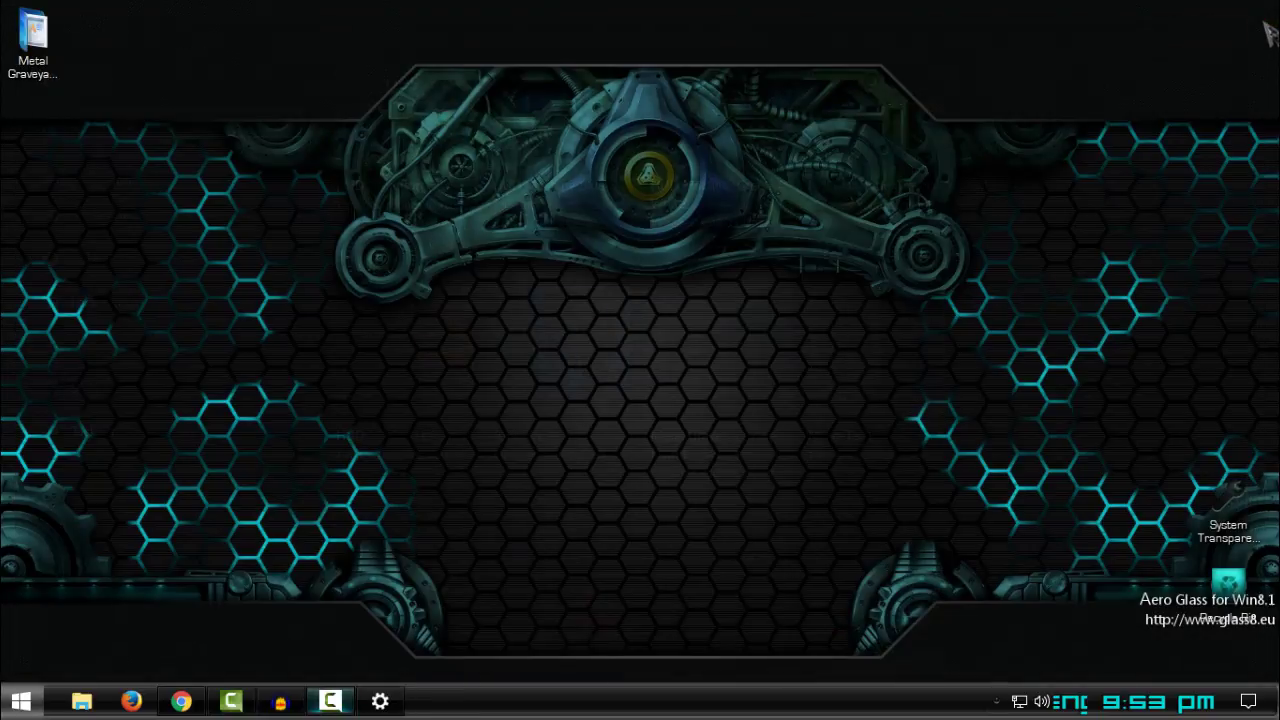
pyautogui.rightClick(407, 88)
pyautogui.click(548, 148)
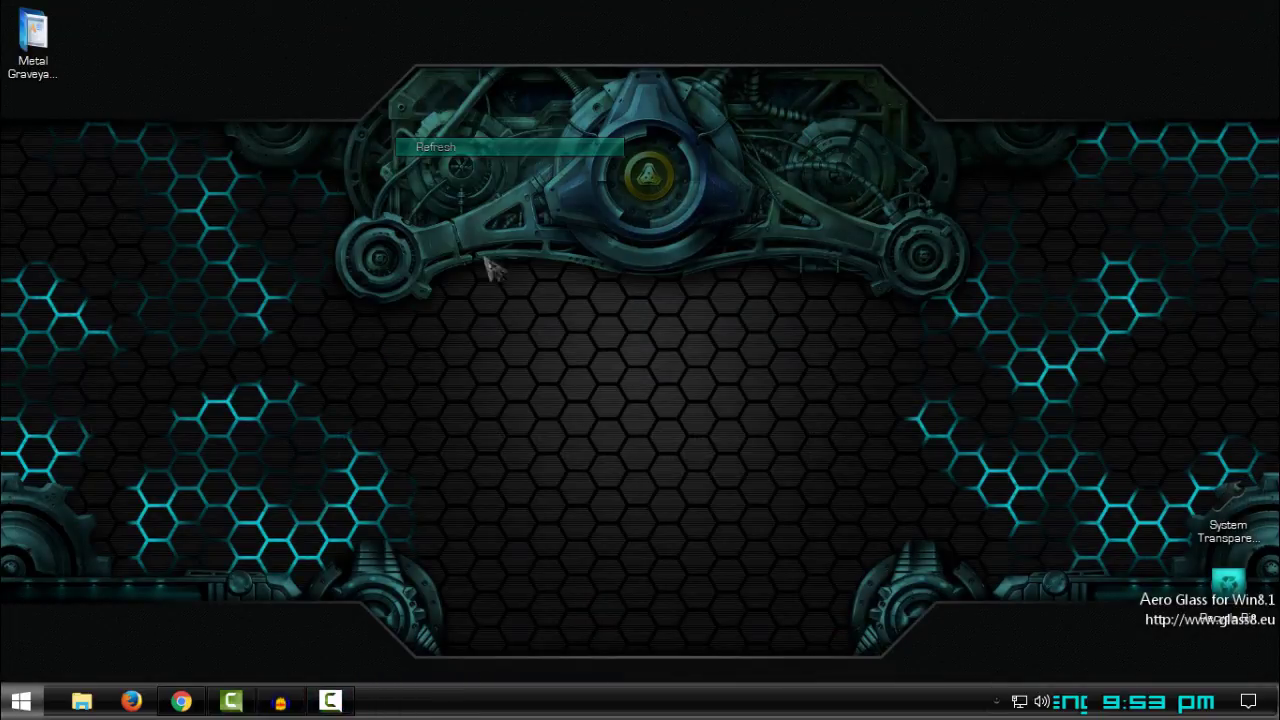
# - Check the restyled Start menu and its power options, then open the Start menu Properties
pyautogui.click(20, 700)
pyautogui.click(355, 640)
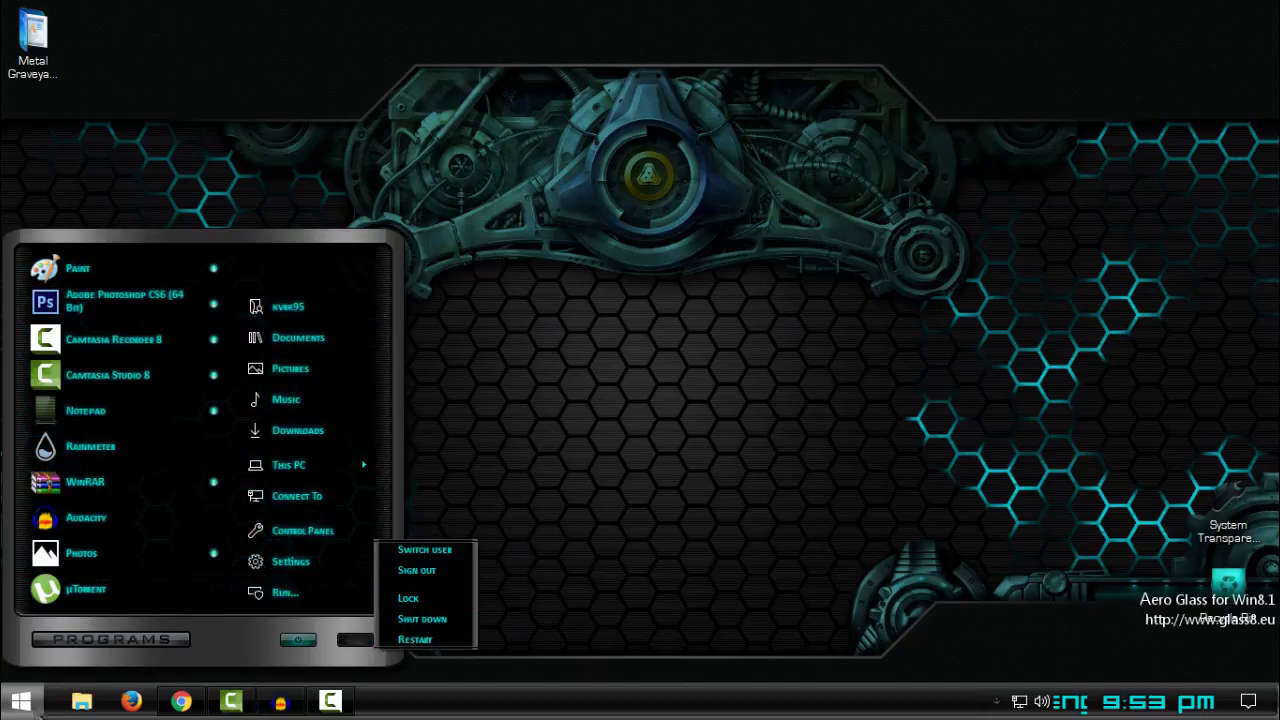
pyautogui.click(22, 703)
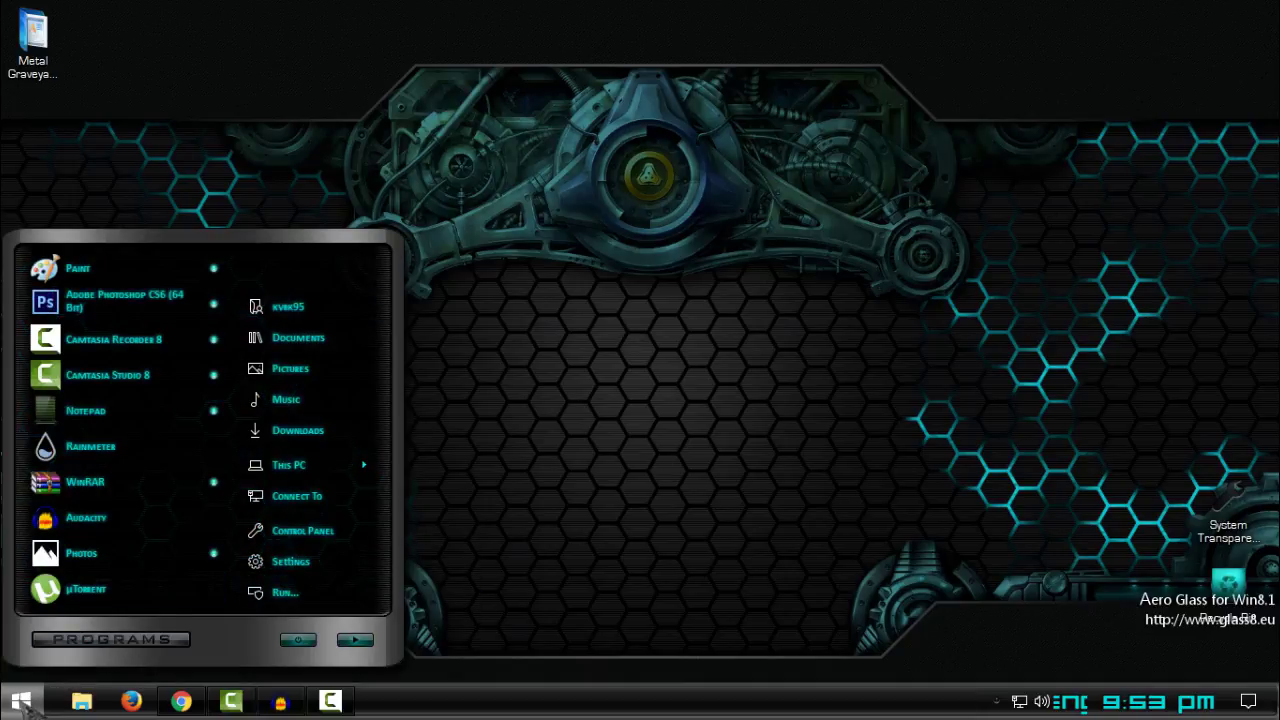
pyautogui.click(22, 703)
pyautogui.moveTo(289, 465)
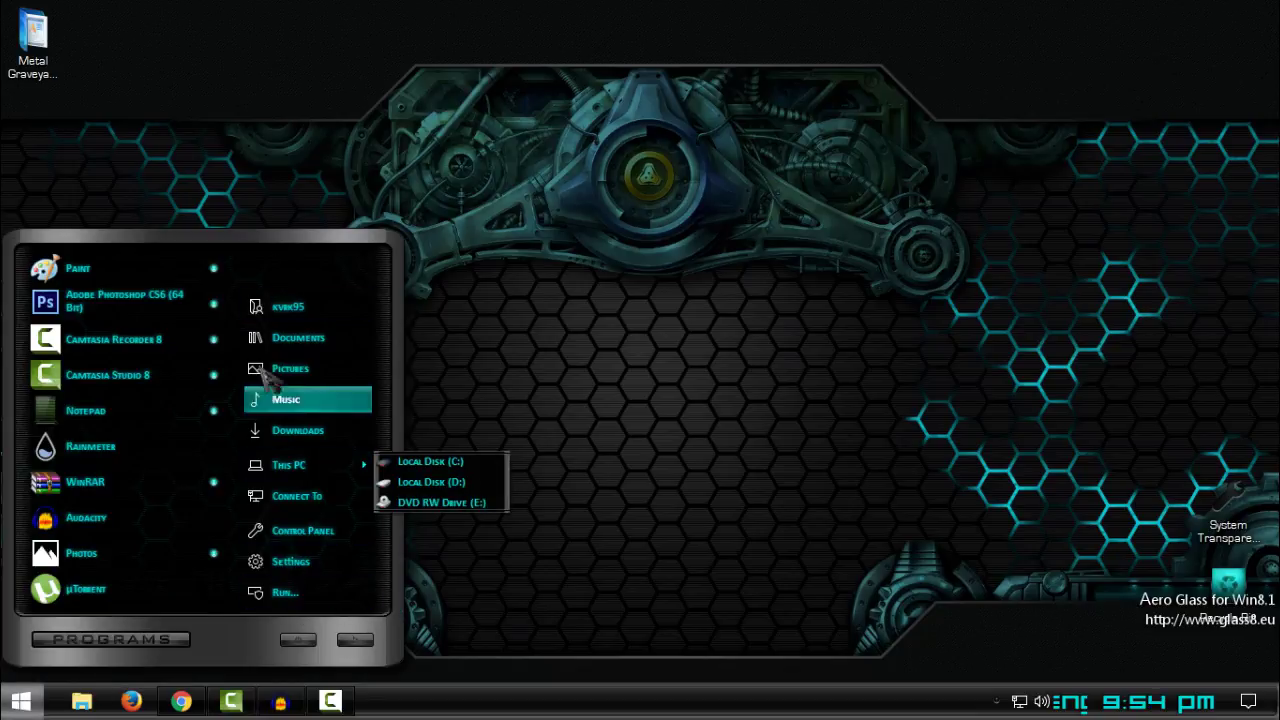
pyautogui.rightClick(332, 282)
pyautogui.click(370, 290)
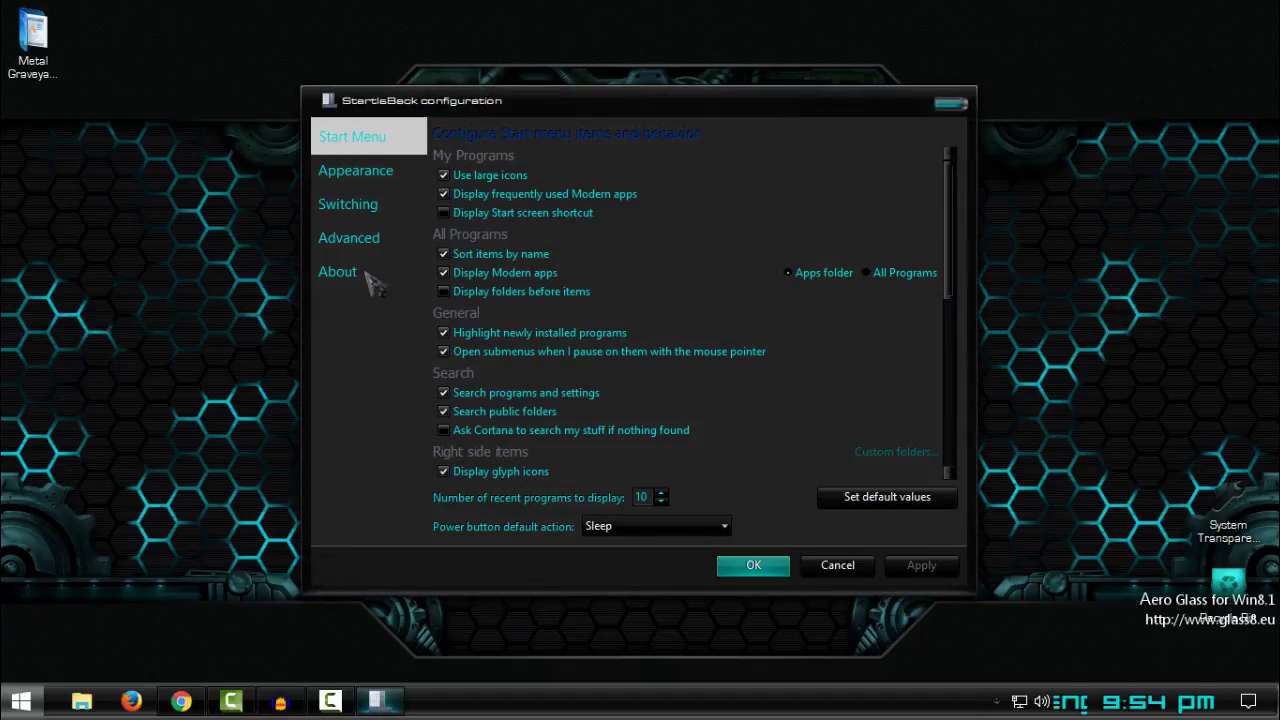
# - Set the 6801 image from the Start Orb folder as the custom Start button
pyautogui.click(378, 184)
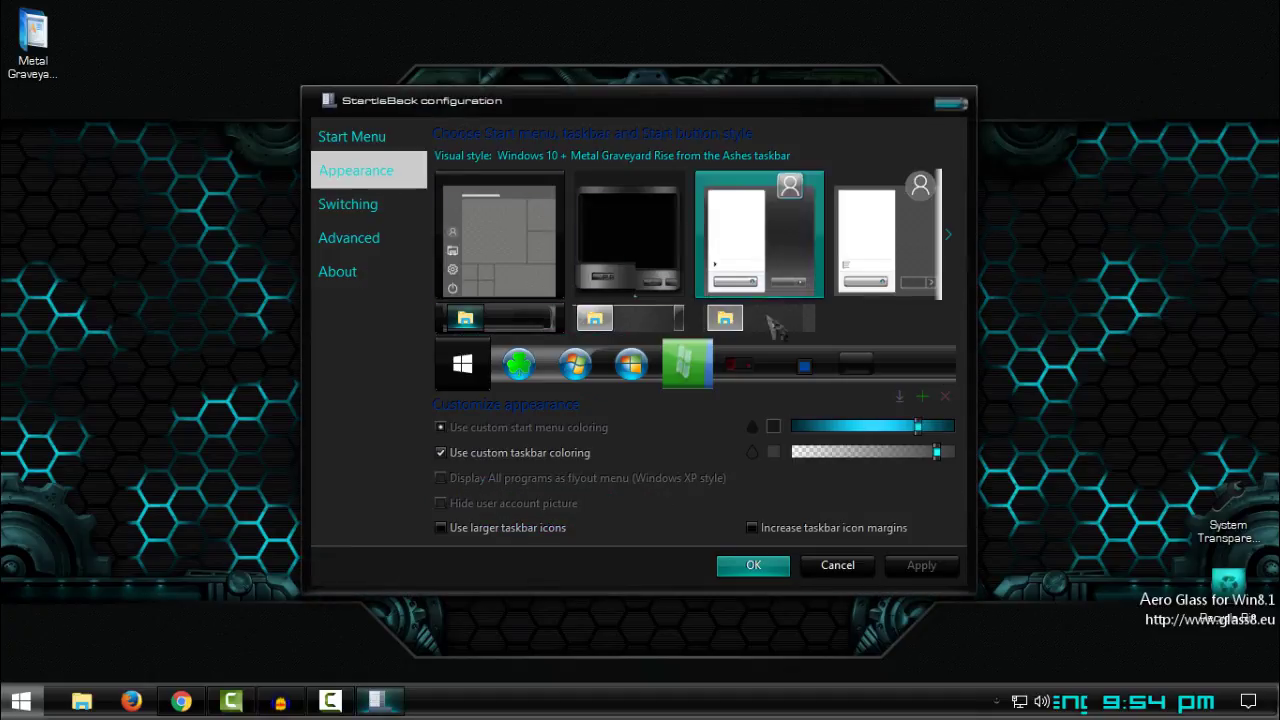
pyautogui.click(922, 396)
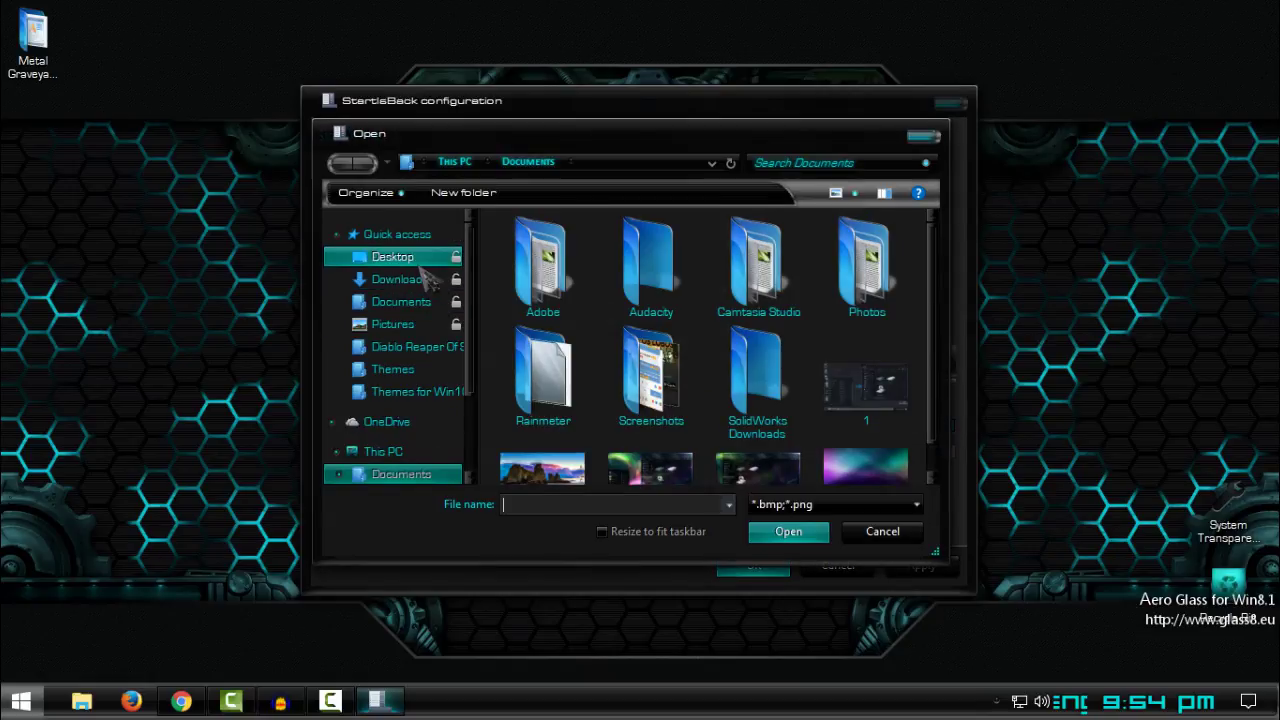
pyautogui.click(410, 259)
pyautogui.doubleClick(565, 250)
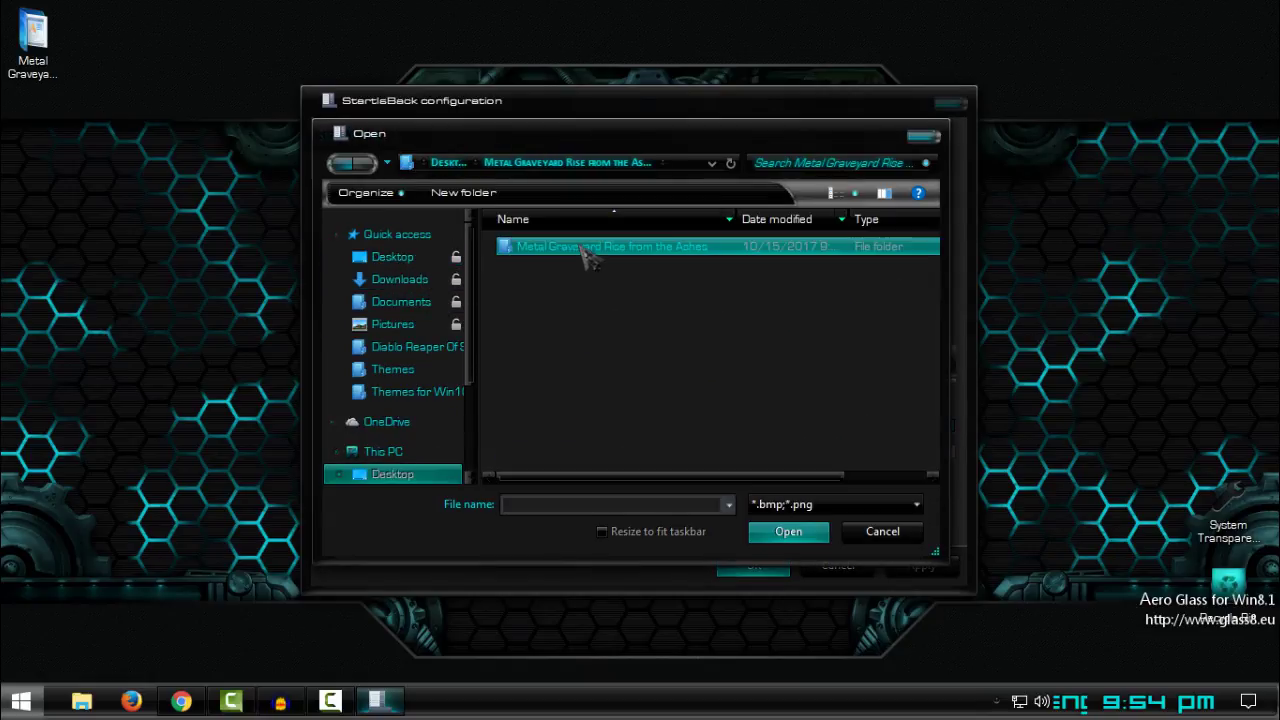
pyautogui.doubleClick(560, 346)
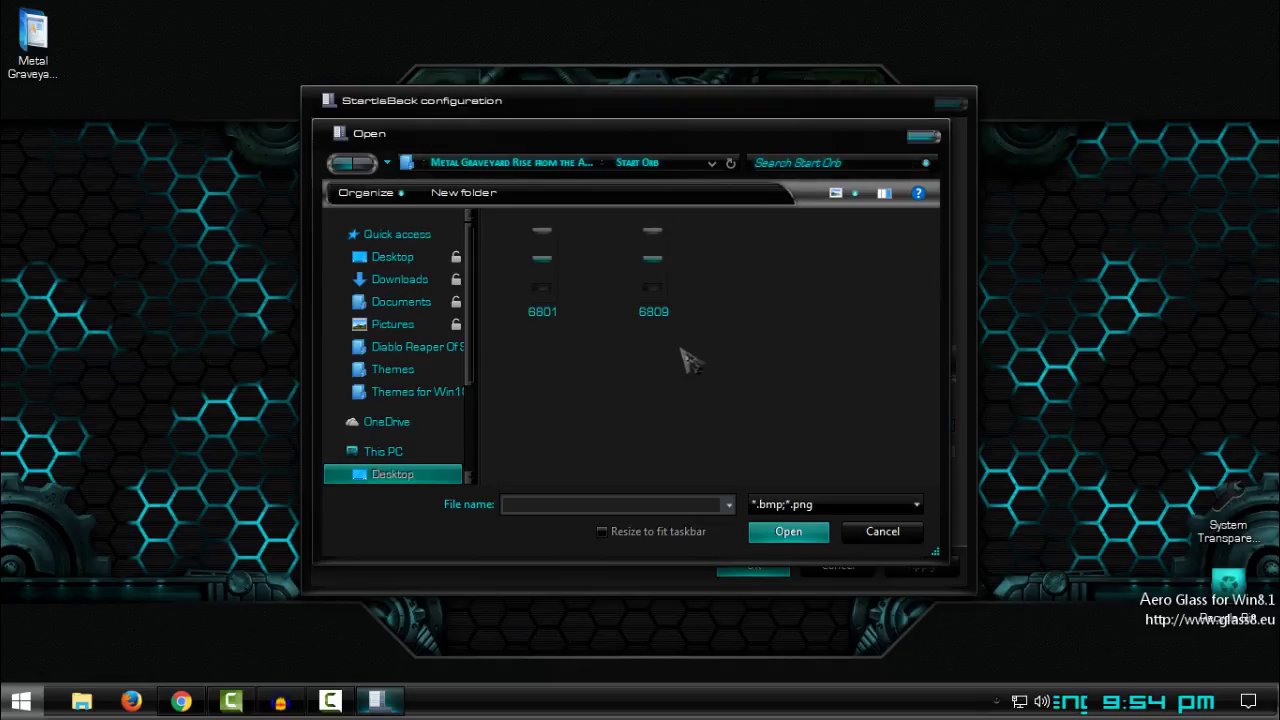
pyautogui.click(586, 312)
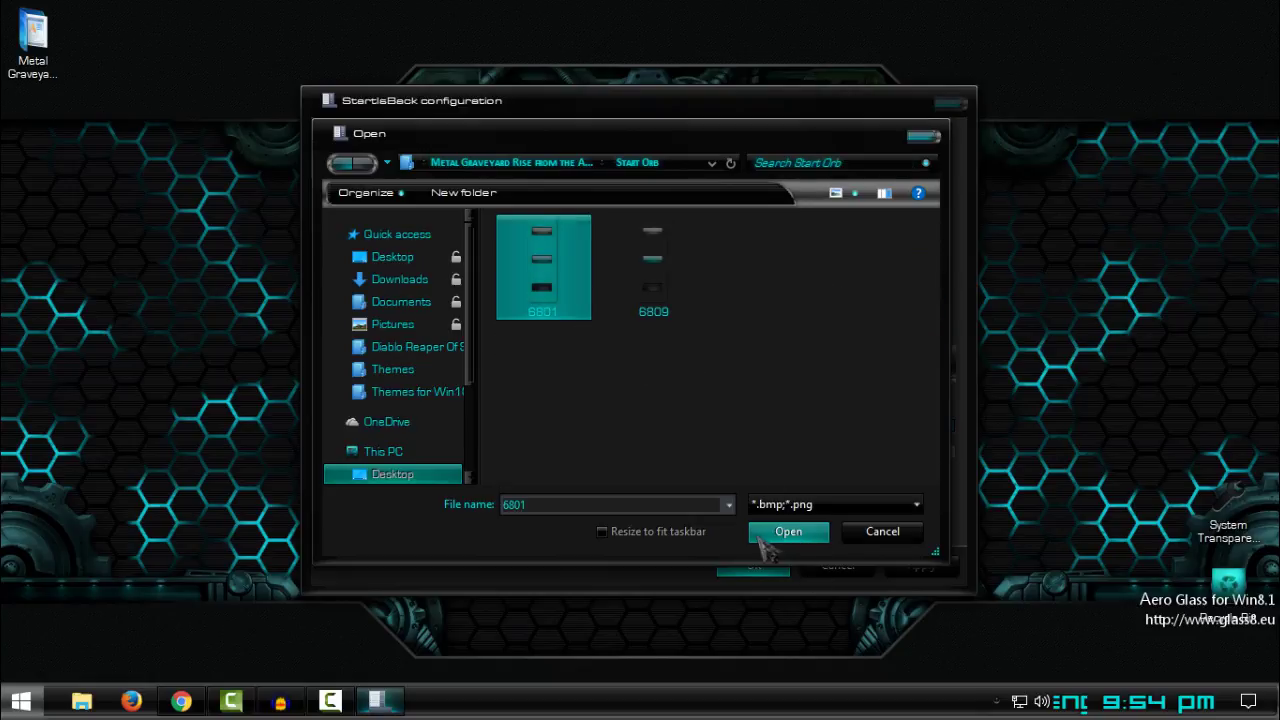
pyautogui.click(800, 534)
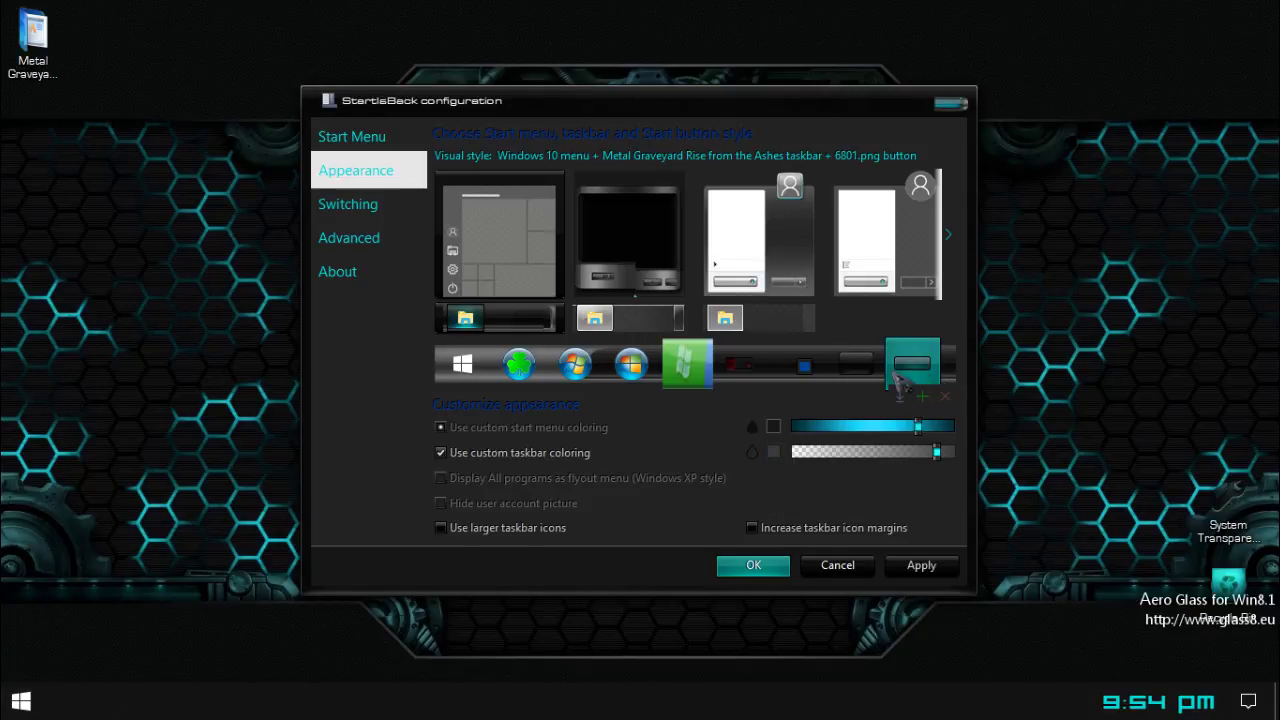
pyautogui.click(921, 566)
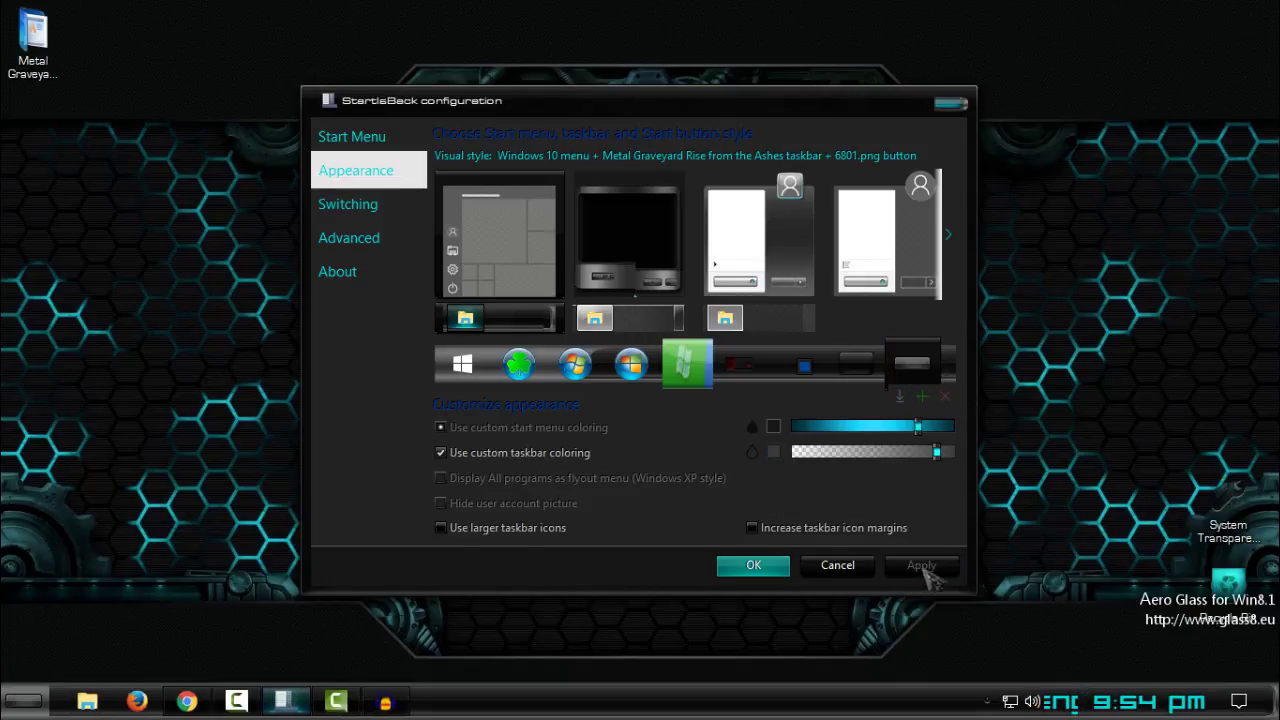
# - Apply the Metal Graveyard Start menu style with the 6801 orb, save with OK, and preview
pyautogui.click(640, 250)
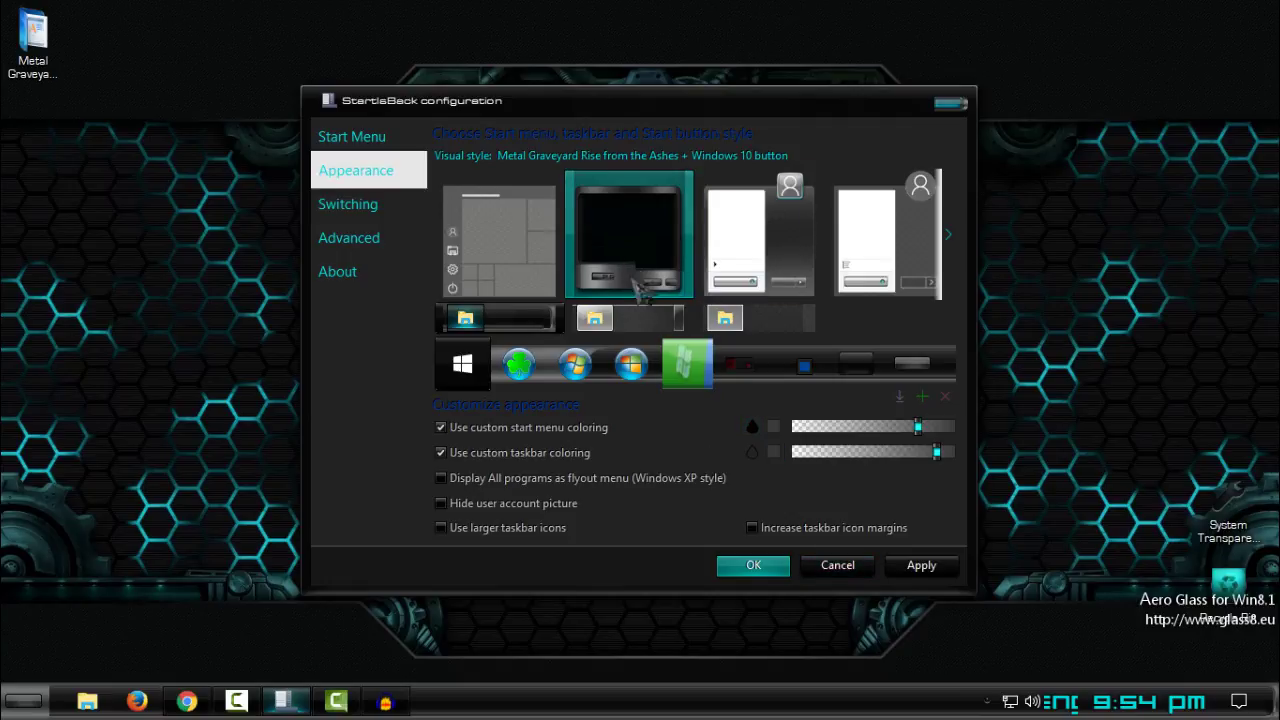
pyautogui.click(921, 566)
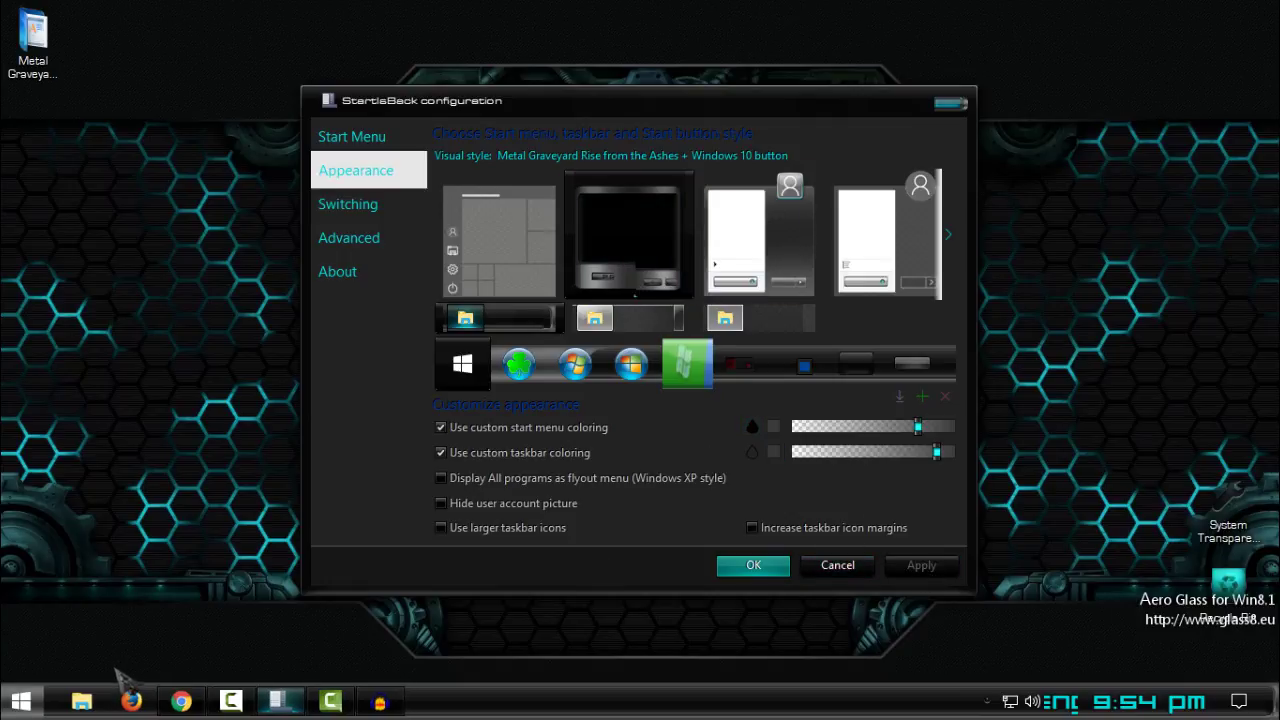
pyautogui.click(912, 364)
pyautogui.click(921, 566)
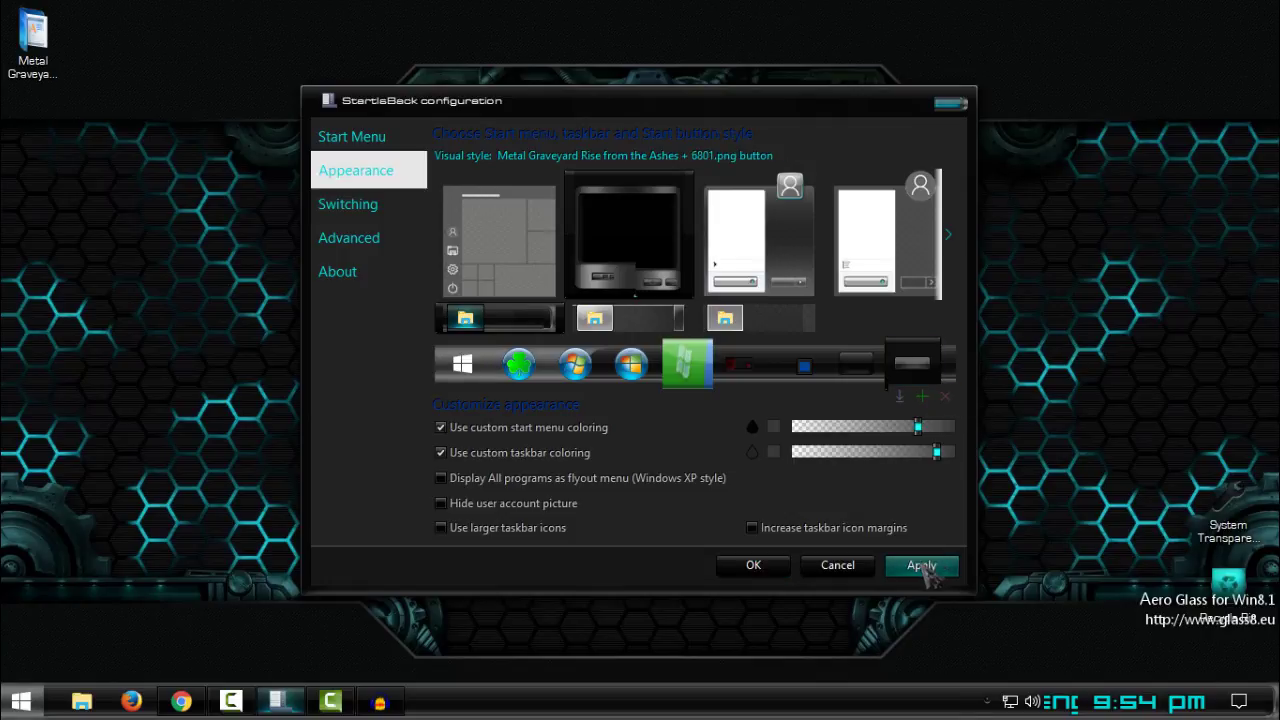
pyautogui.click(20, 704)
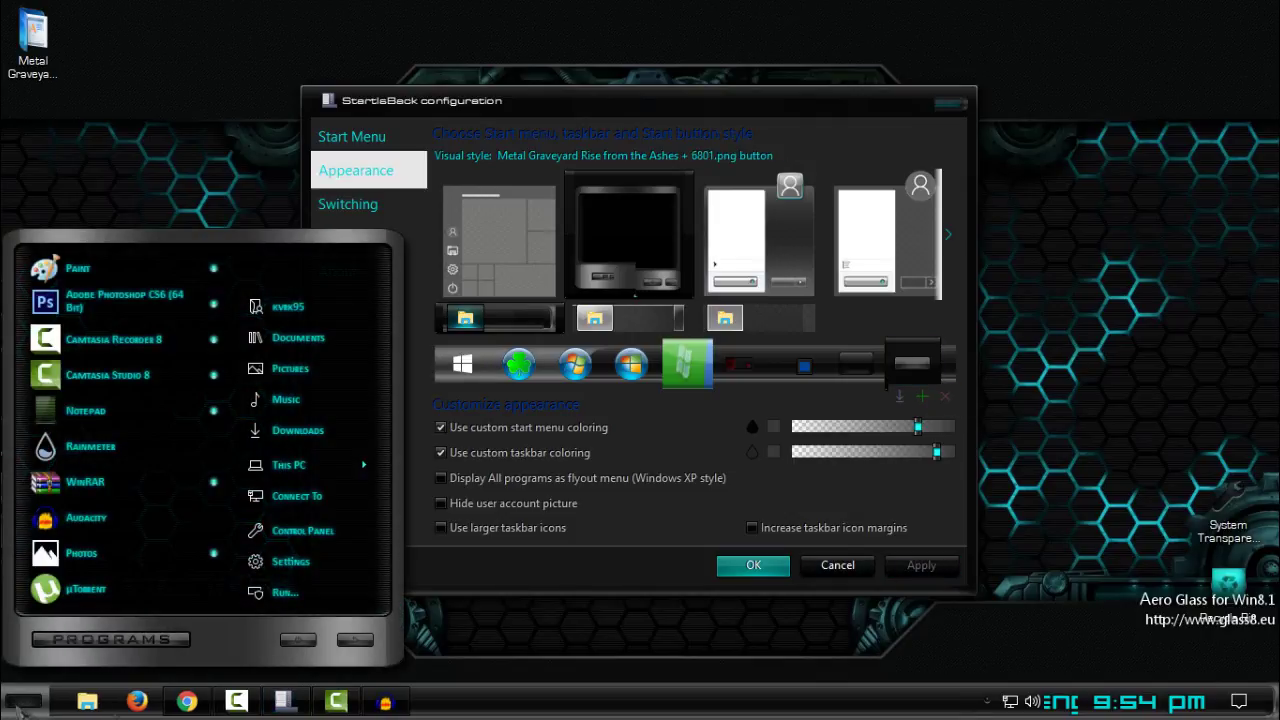
pyautogui.click(702, 558)
pyautogui.click(754, 570)
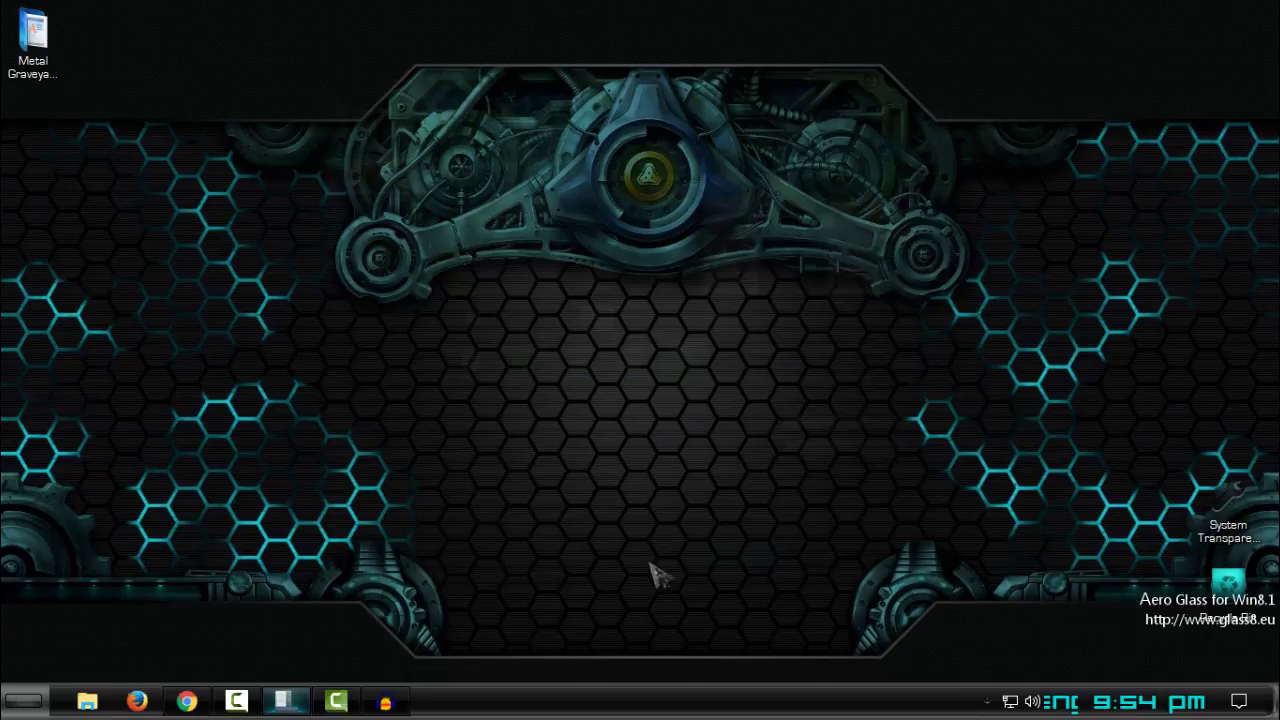
pyautogui.click(20, 704)
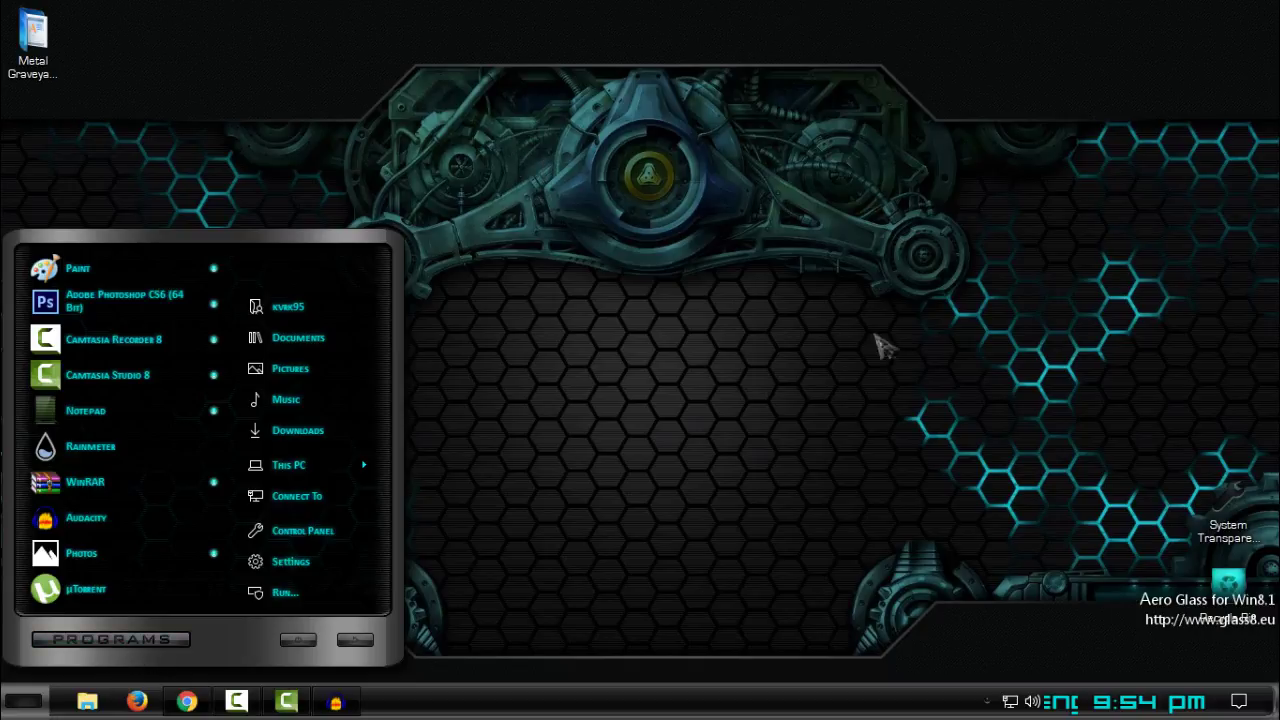
pyautogui.click(935, 390)
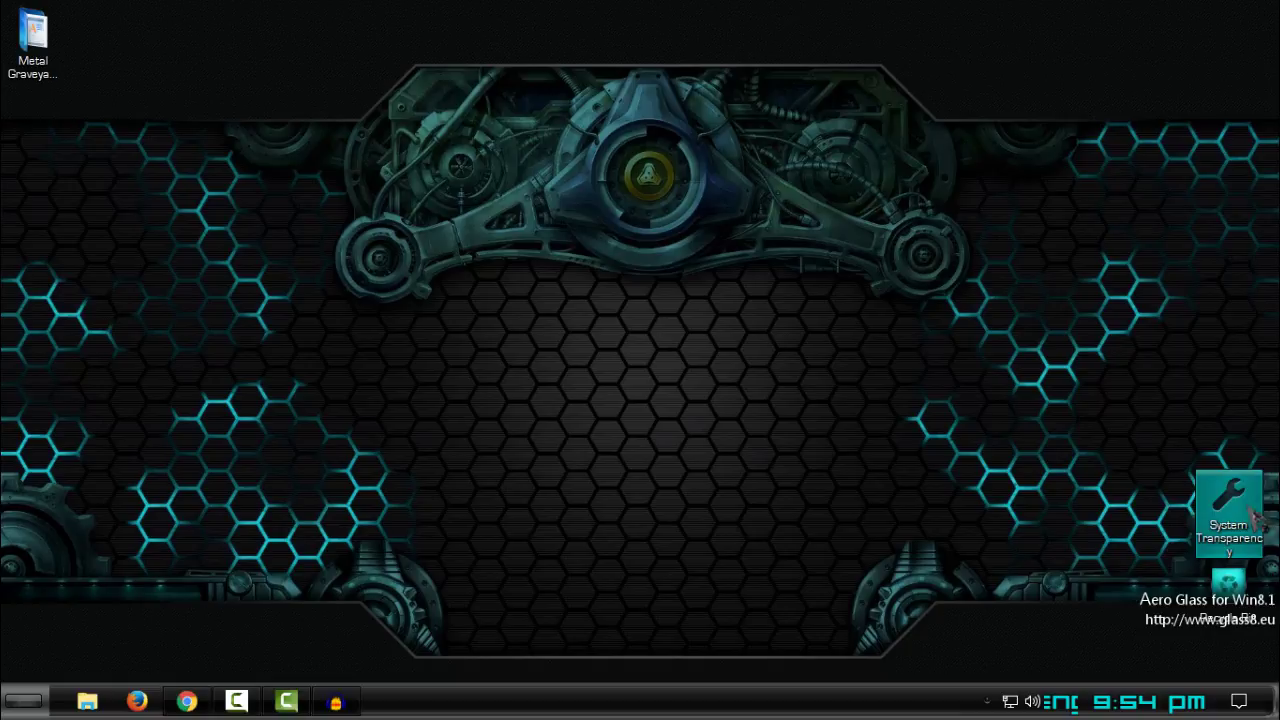
pyautogui.moveTo(1228, 510)
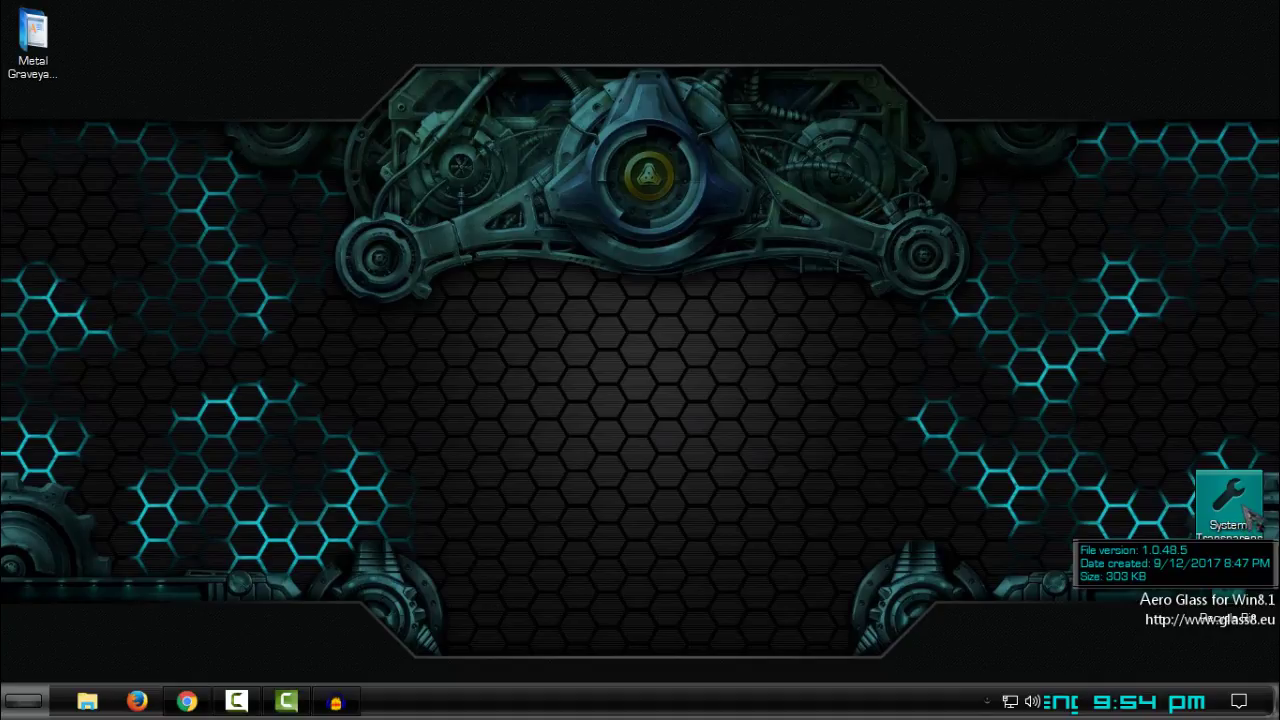
# - Launch System Transparency and open its Window Settings from the tray icon
pyautogui.click(1248, 548)
pyautogui.doubleClick(1248, 548)
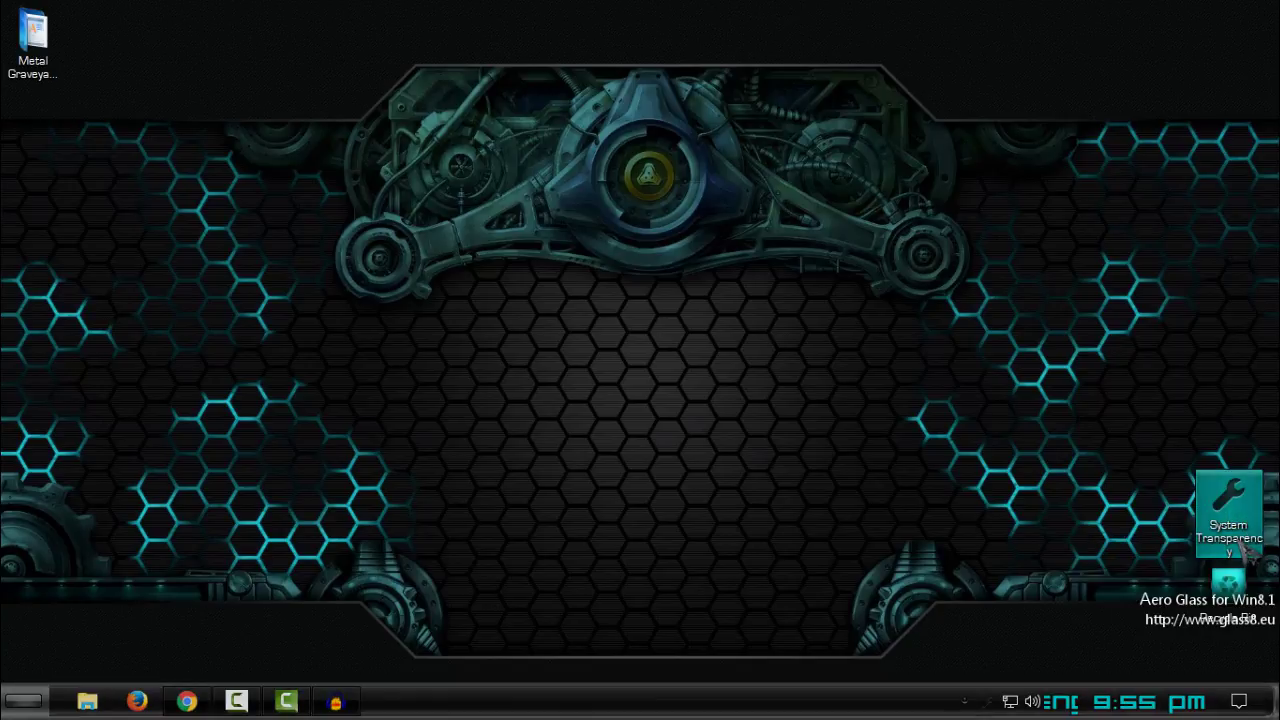
pyautogui.click(987, 701)
pyautogui.rightClick(988, 665)
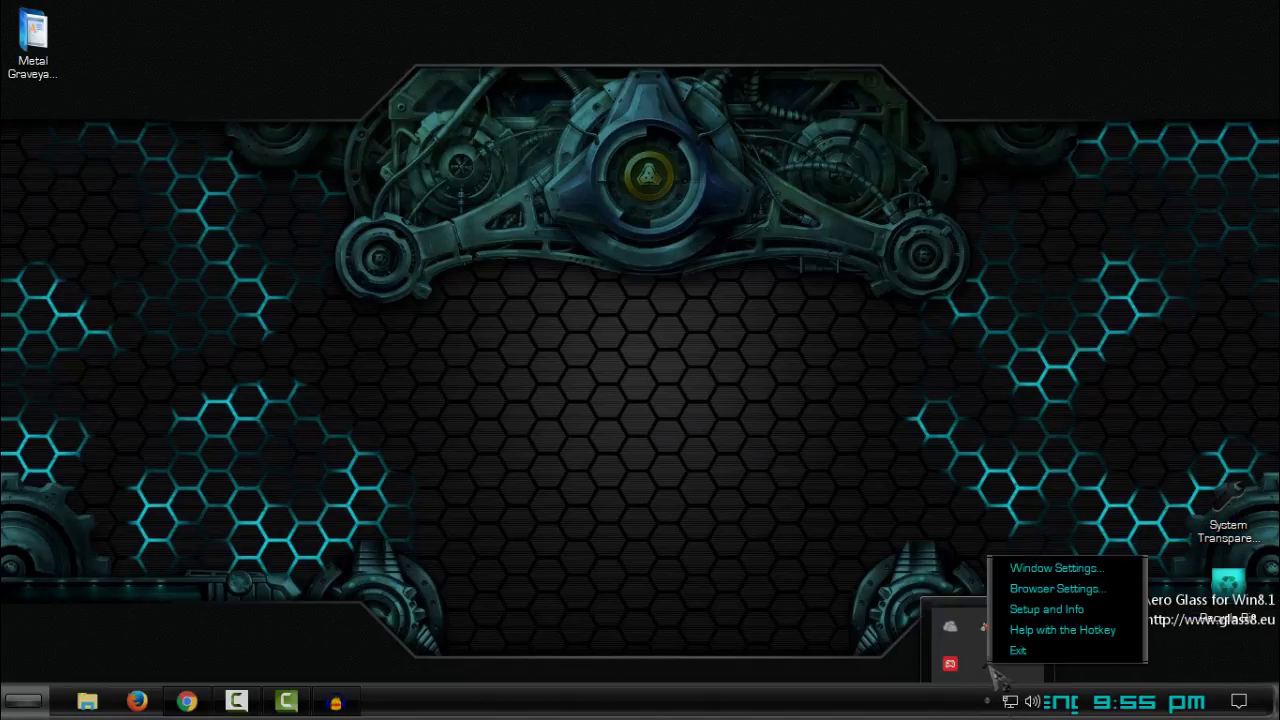
pyautogui.click(1040, 609)
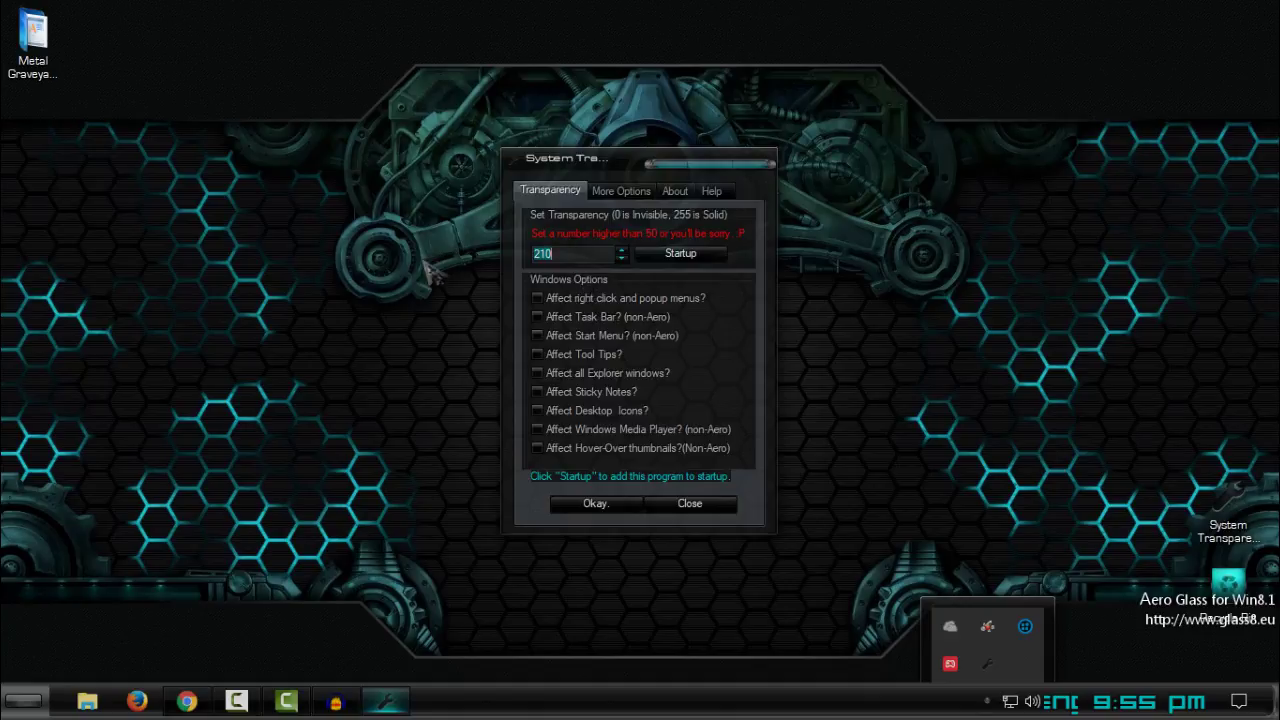
# - Set transparency 220 for popup menus, taskbar, Start menu, tool tips and Explorer windows
pyautogui.write('220')
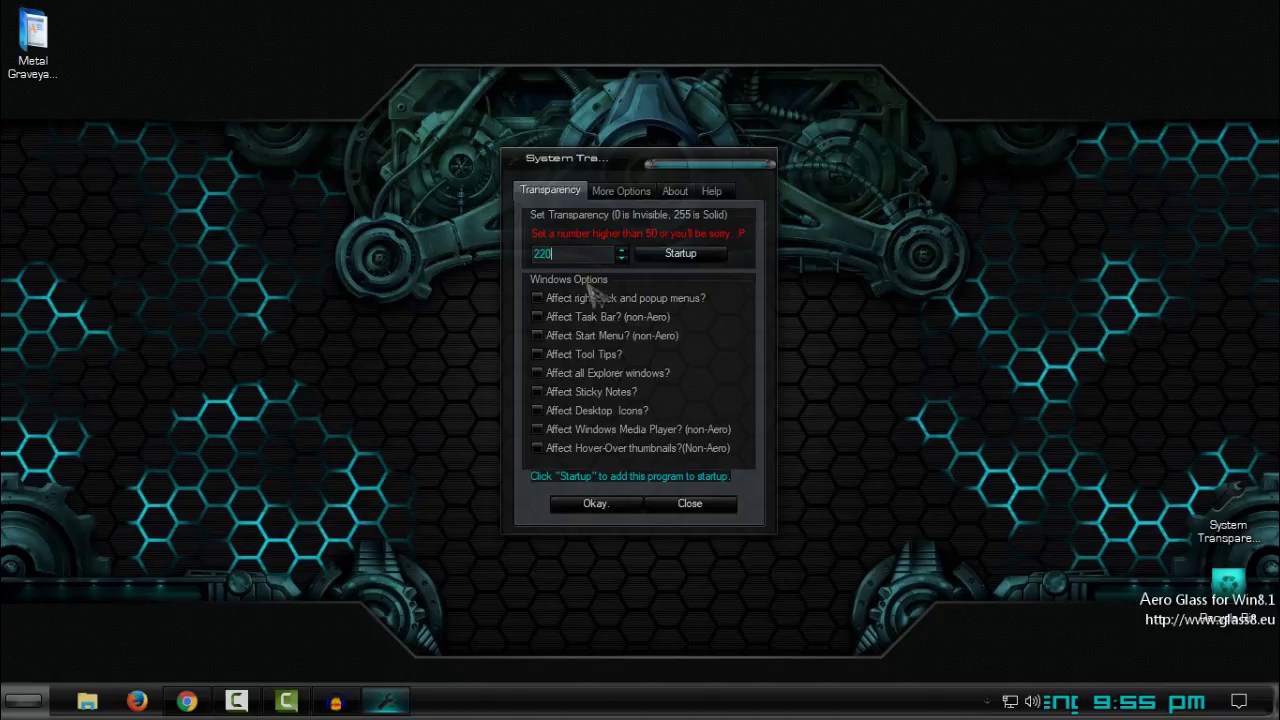
pyautogui.click(547, 298)
pyautogui.click(545, 336)
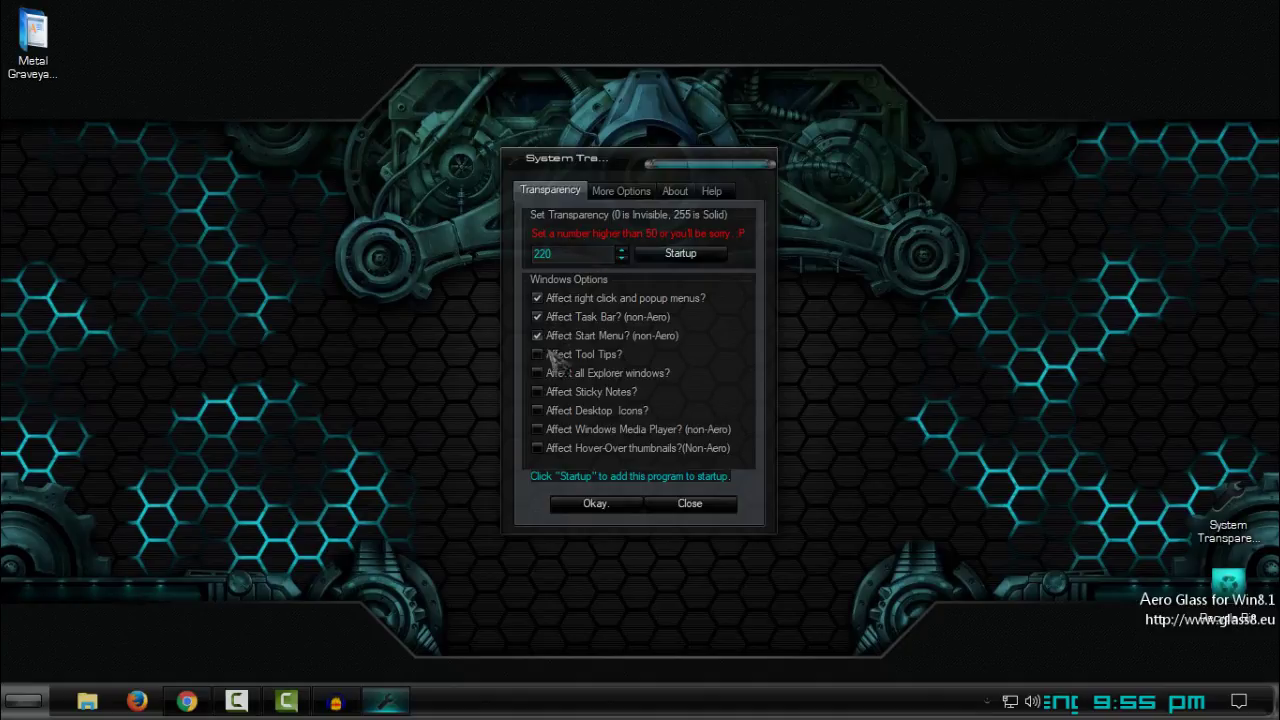
pyautogui.click(549, 374)
pyautogui.click(596, 503)
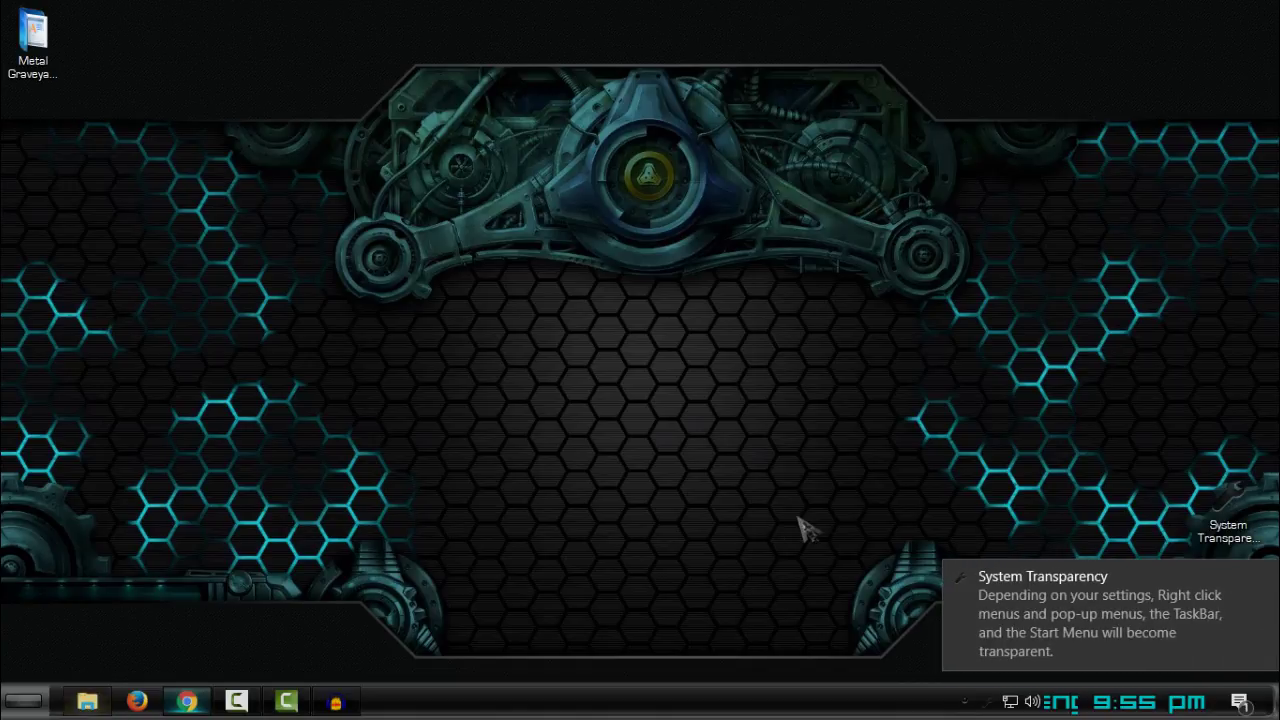
pyautogui.press('super+e')
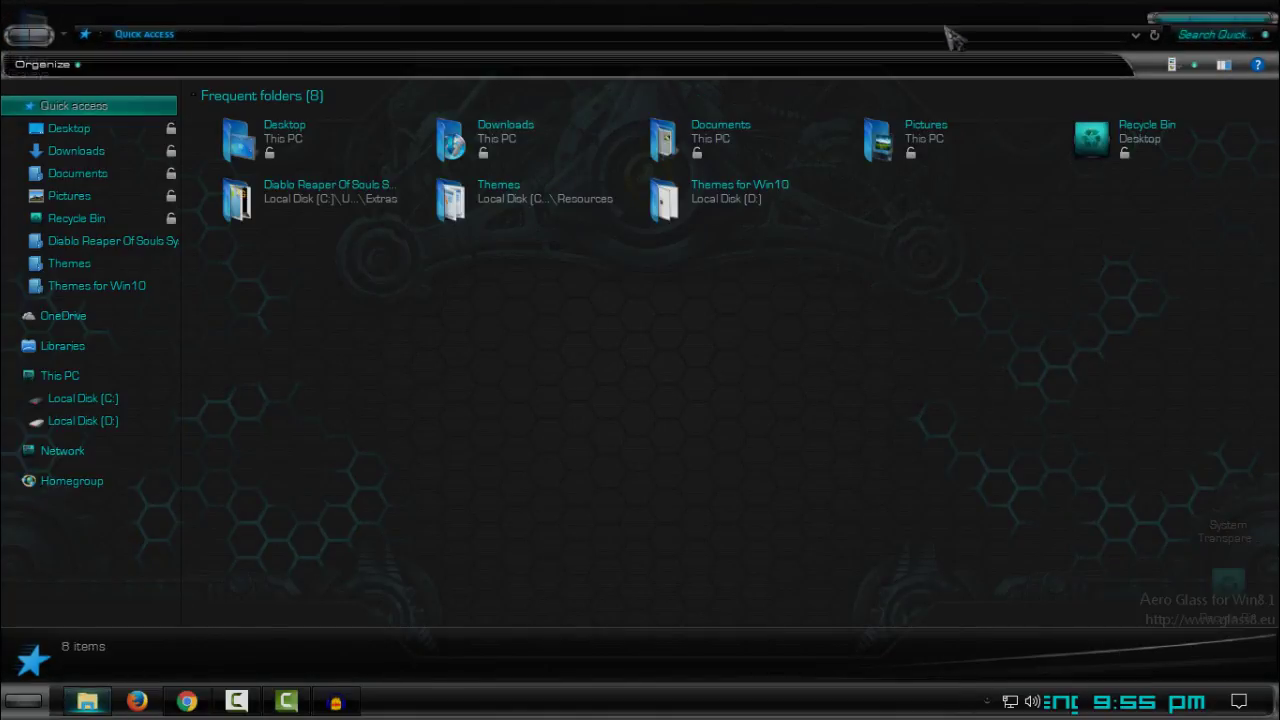
# - Restore the Explorer window, view This PC, move the window lower, then close it
pyautogui.doubleClick(948, 30)
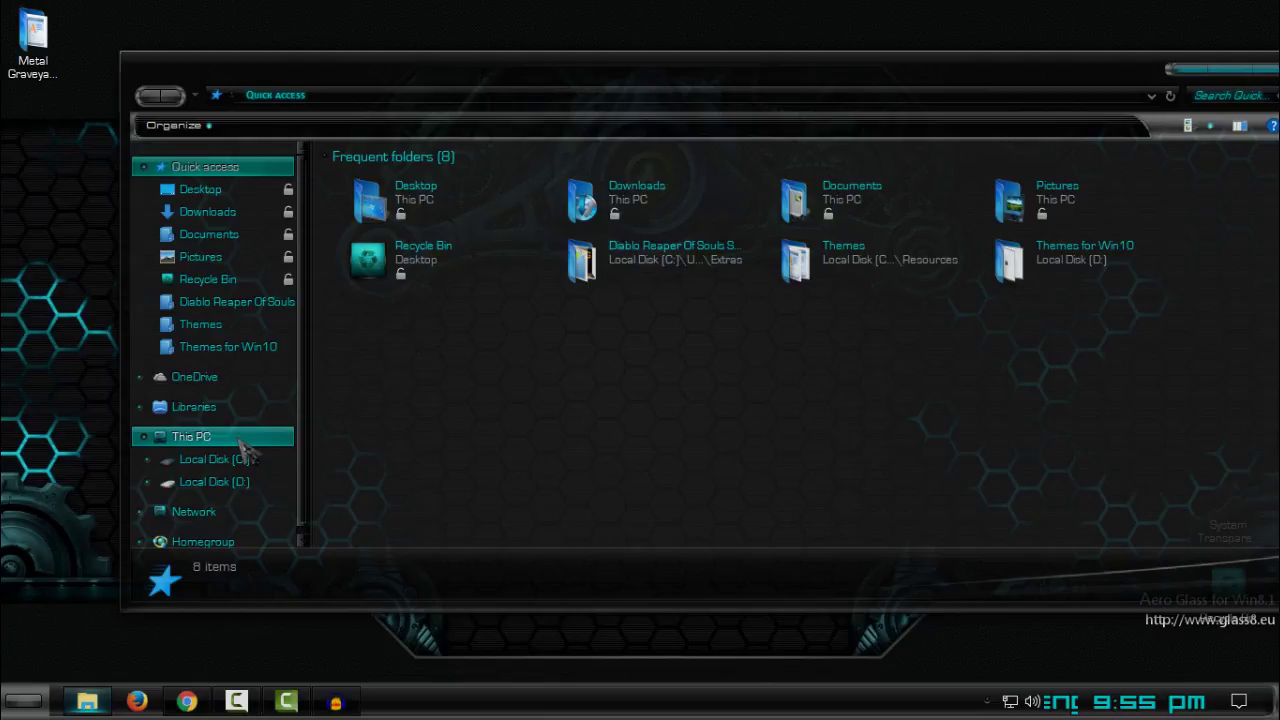
pyautogui.click(241, 441)
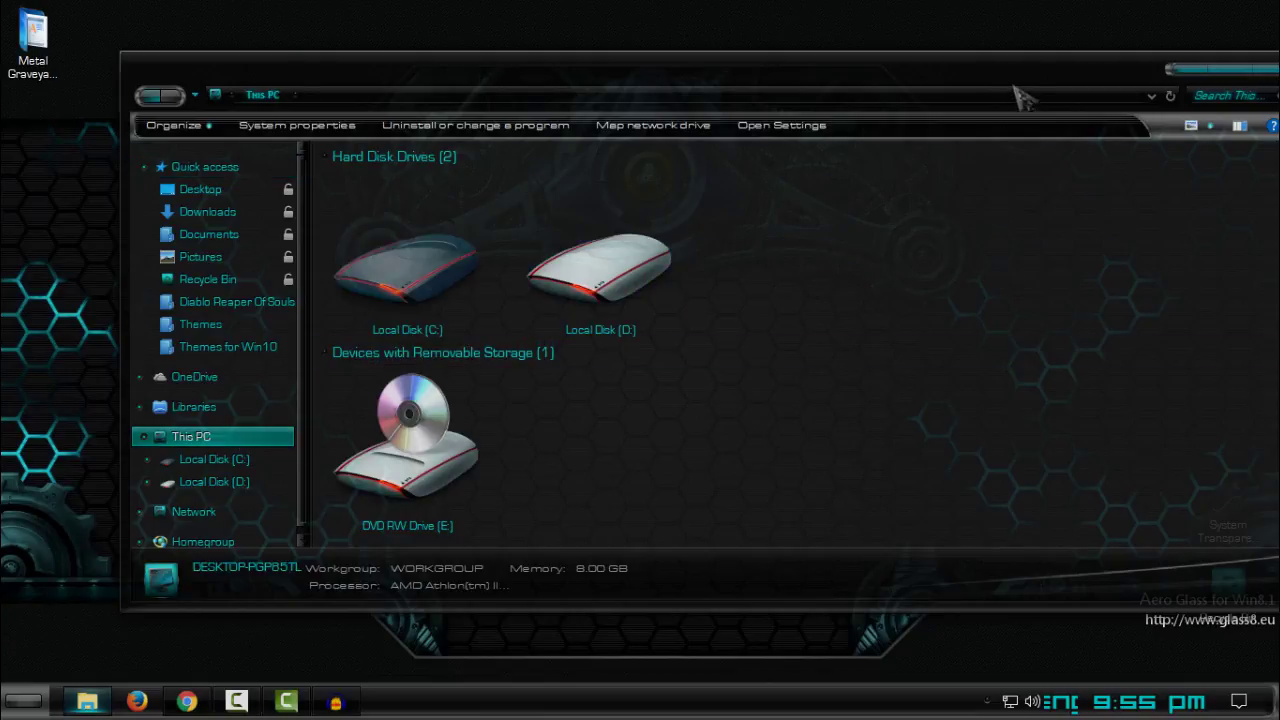
pyautogui.moveTo(1022, 97)
pyautogui.mouseDown()
pyautogui.moveTo(1045, 240)
pyautogui.moveTo(745, 188)
pyautogui.mouseUp()
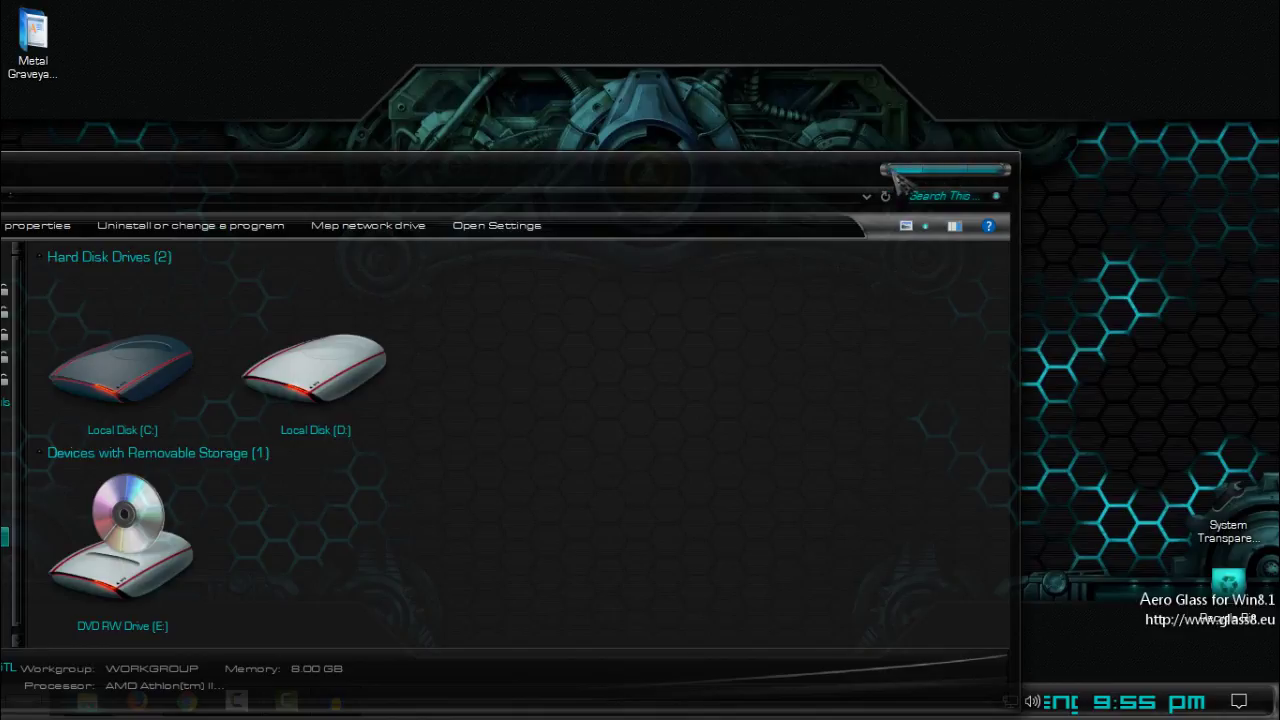
pyautogui.click(998, 170)
# - Refresh the desktop, open Quick access from Start, and drag the window right and back left
pyautogui.rightClick(600, 113)
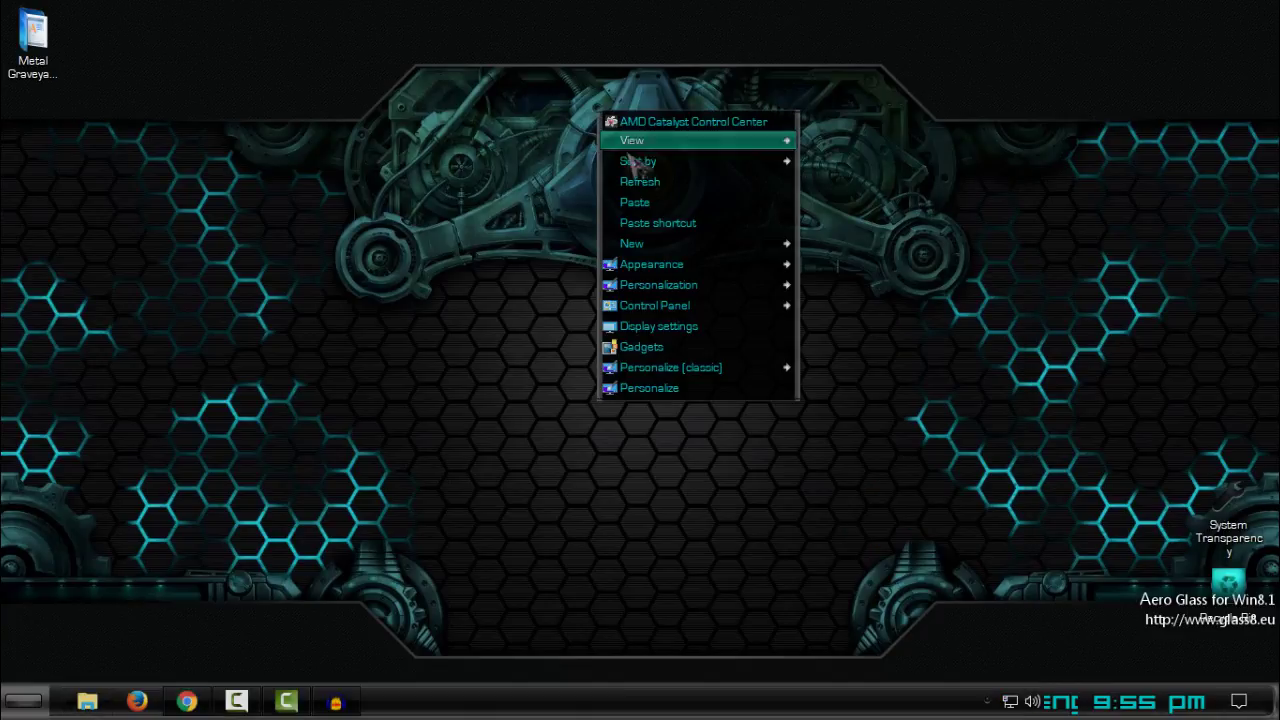
pyautogui.click(640, 181)
pyautogui.click(45, 700)
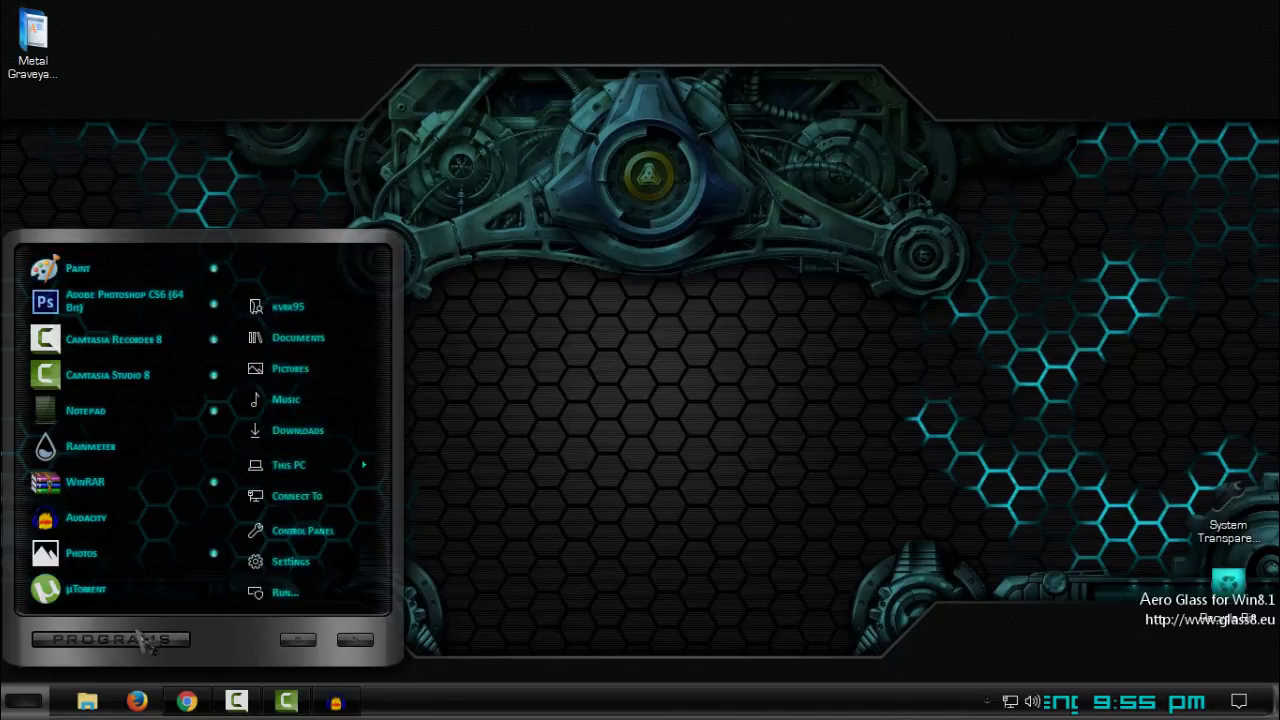
pyautogui.click(87, 700)
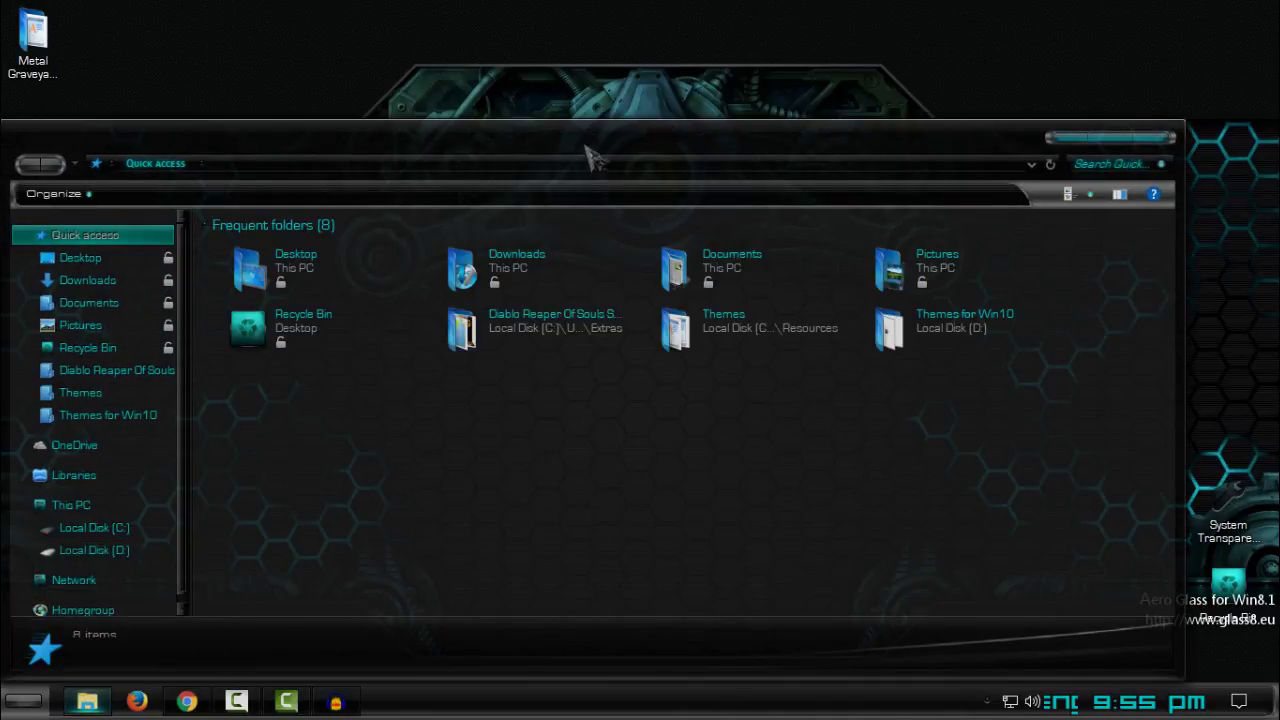
pyautogui.moveTo(590, 157); pyautogui.dragTo(875, 152)
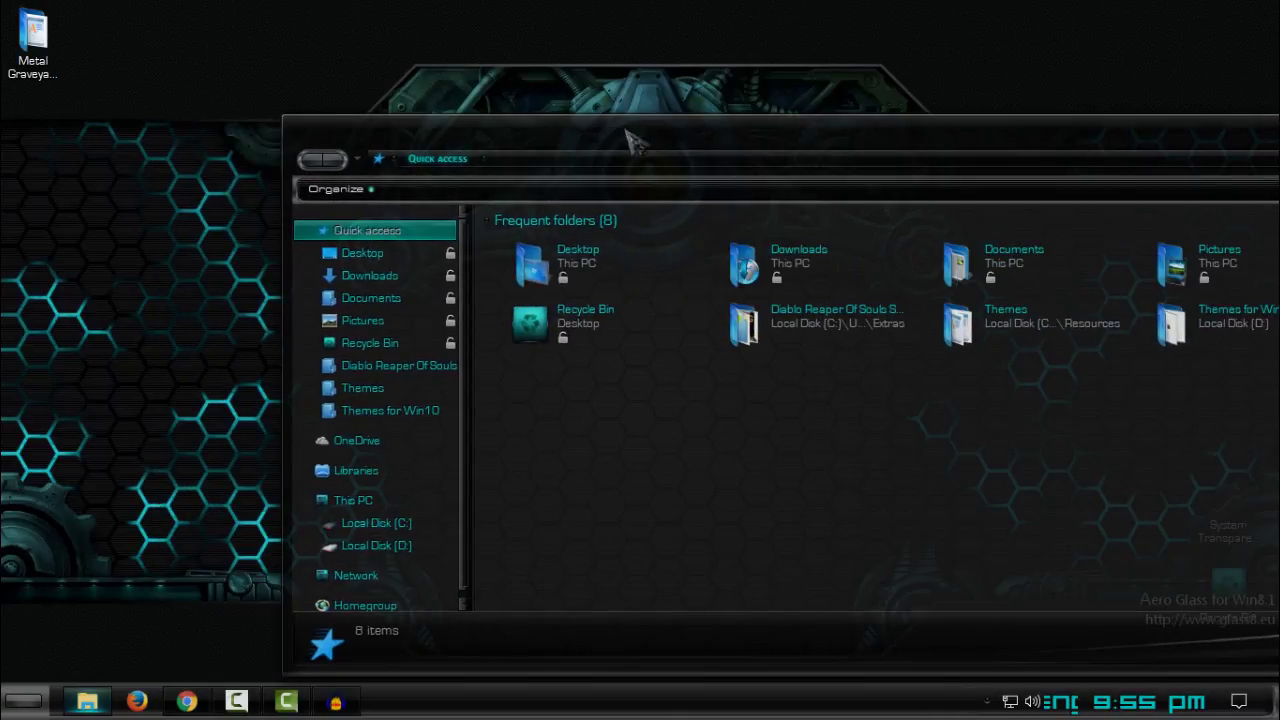
pyautogui.moveTo(549, 157); pyautogui.dragTo(266, 173)
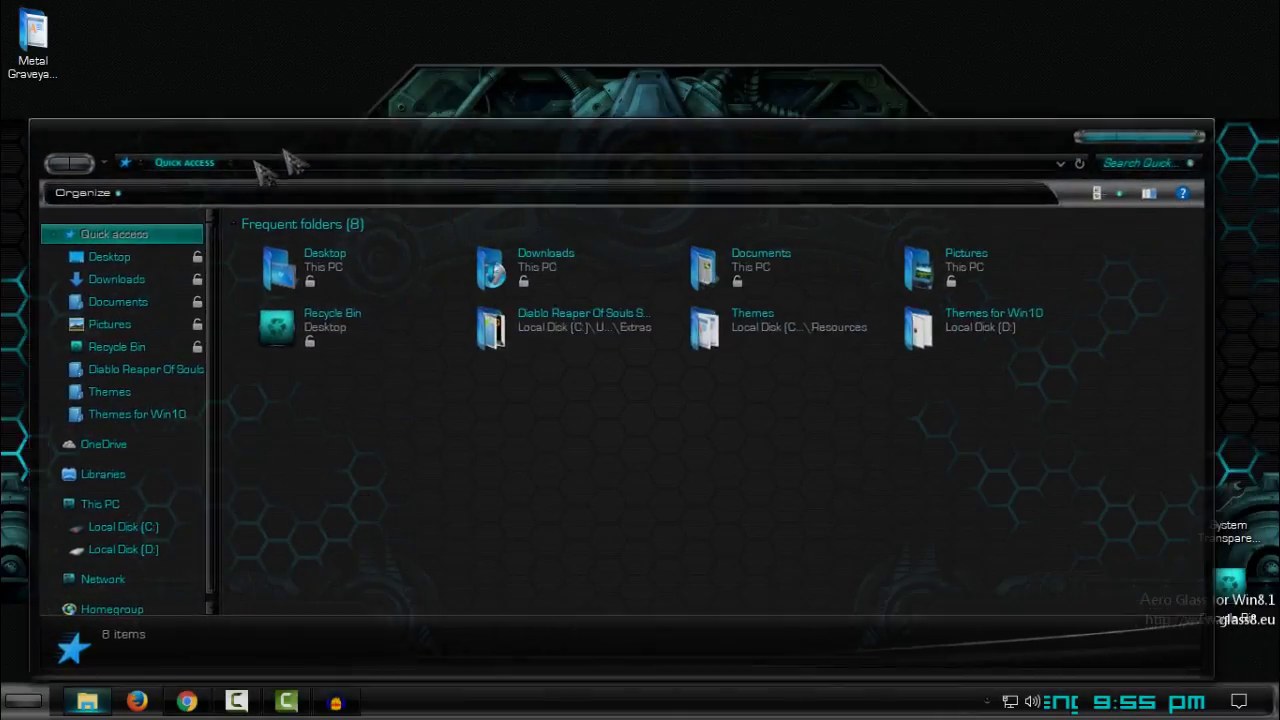
# - Close the Explorer window and refresh the desktop twice
pyautogui.click(1160, 155)
pyautogui.rightClick(690, 176)
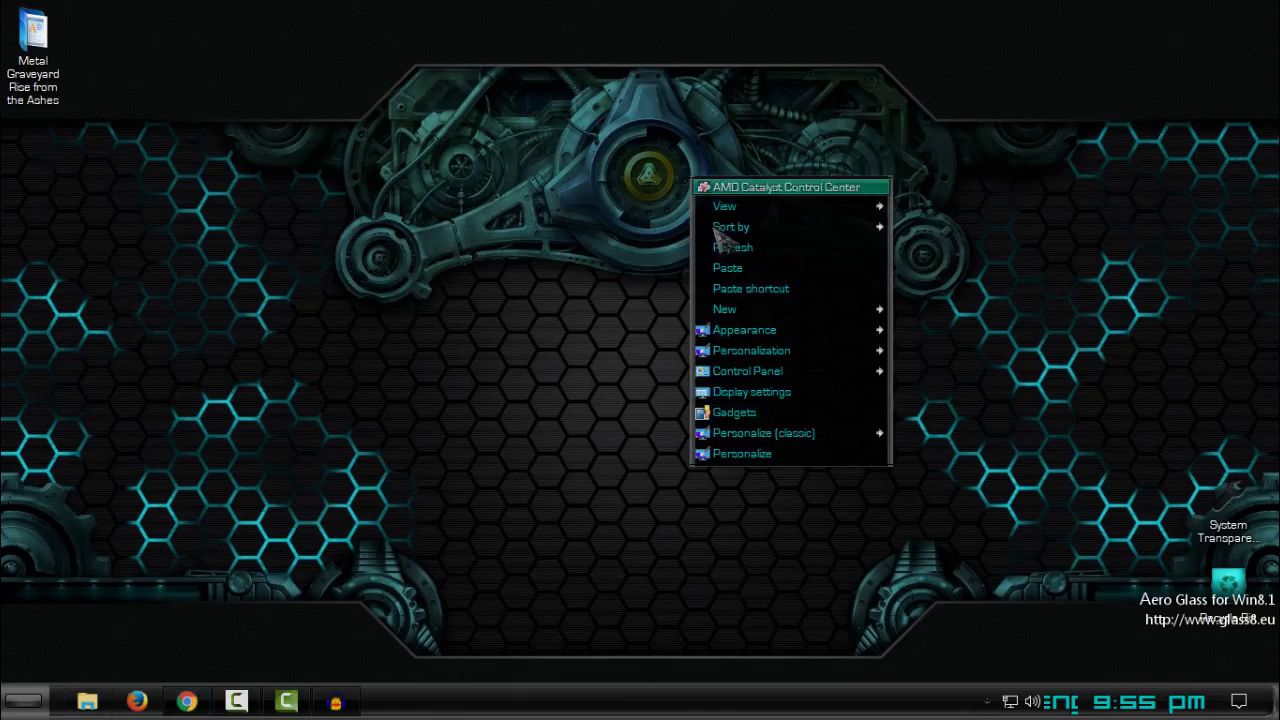
pyautogui.click(760, 250)
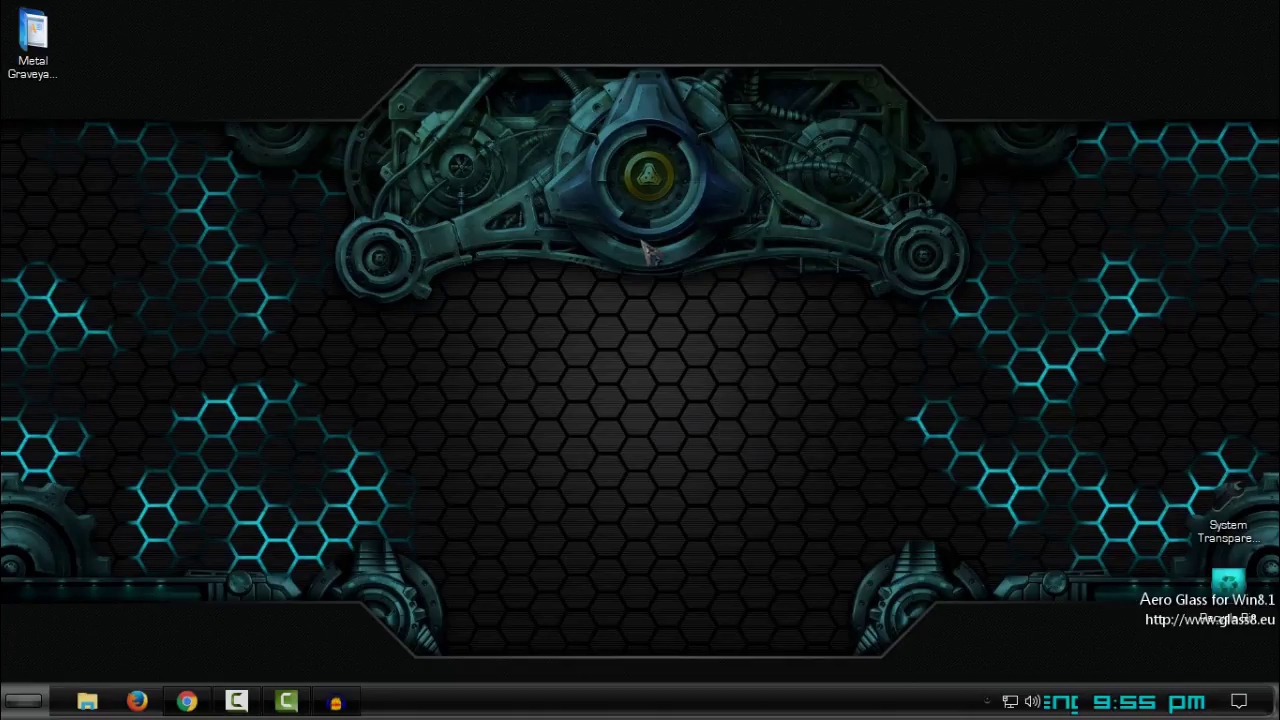
pyautogui.rightClick(447, 176)
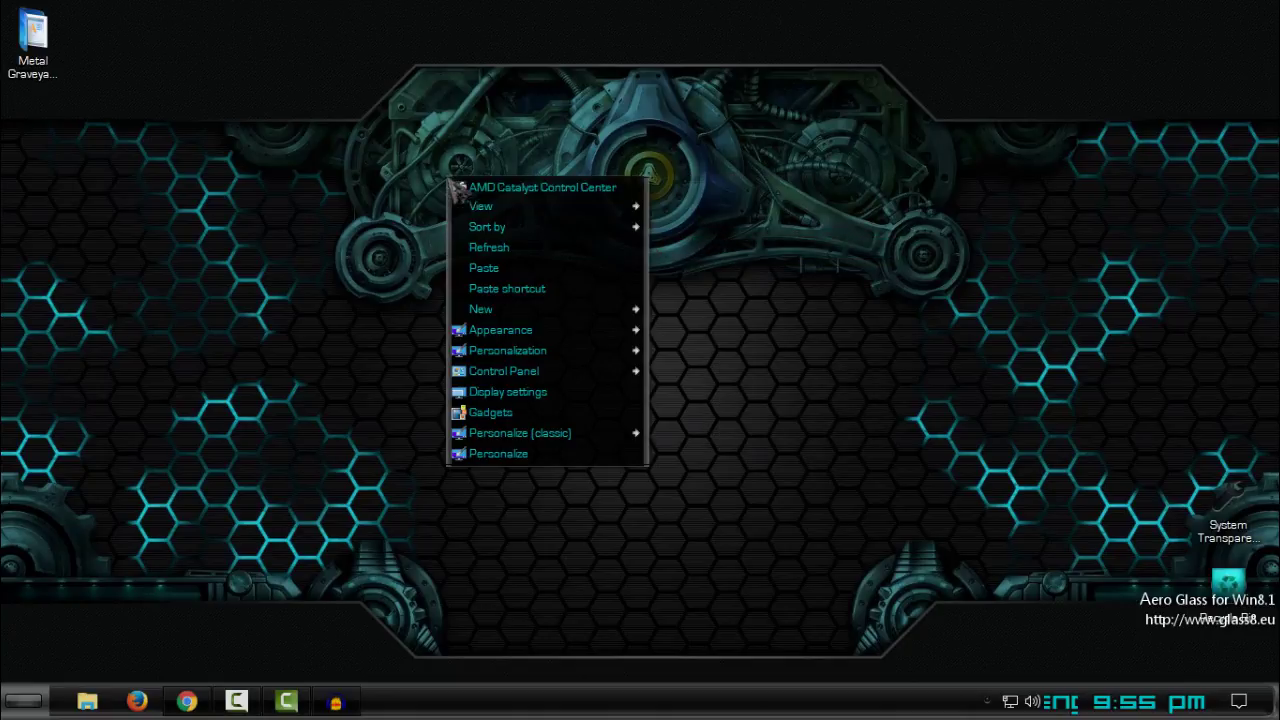
pyautogui.click(477, 248)
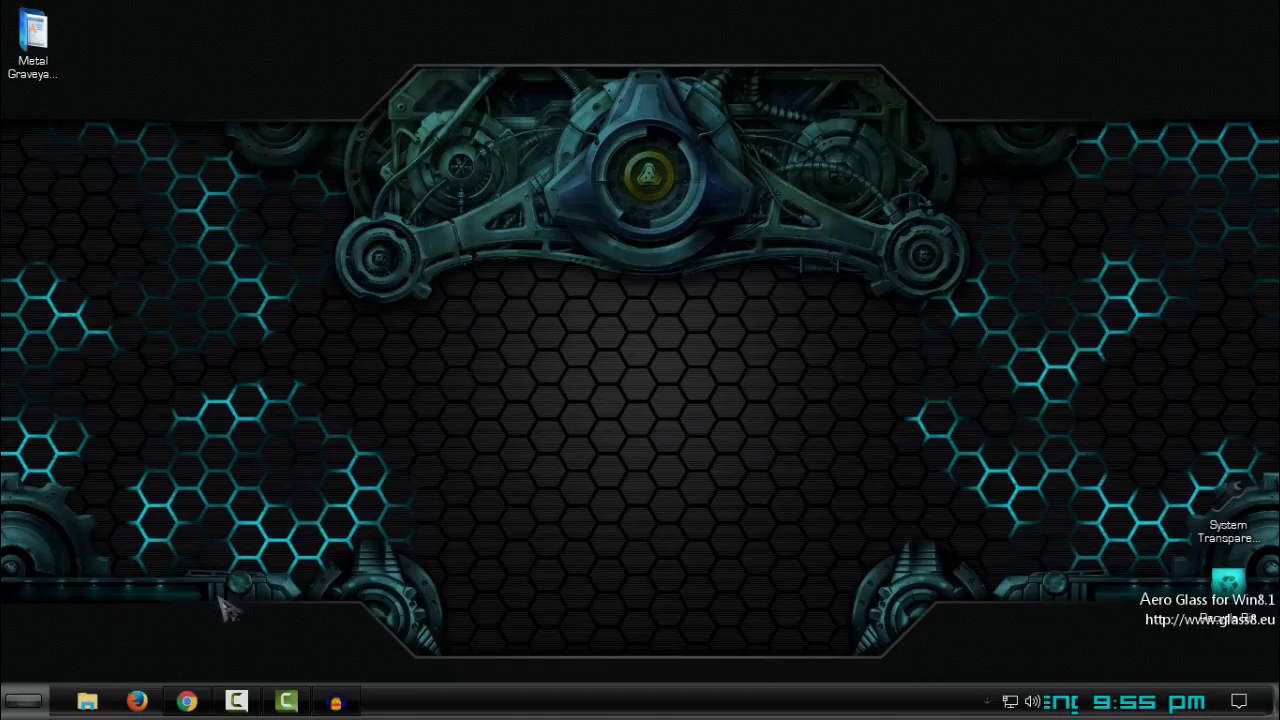
# - In a maximized Explorer, shrink This PC's drive icons, then restore and close the window
pyautogui.click(87, 700)
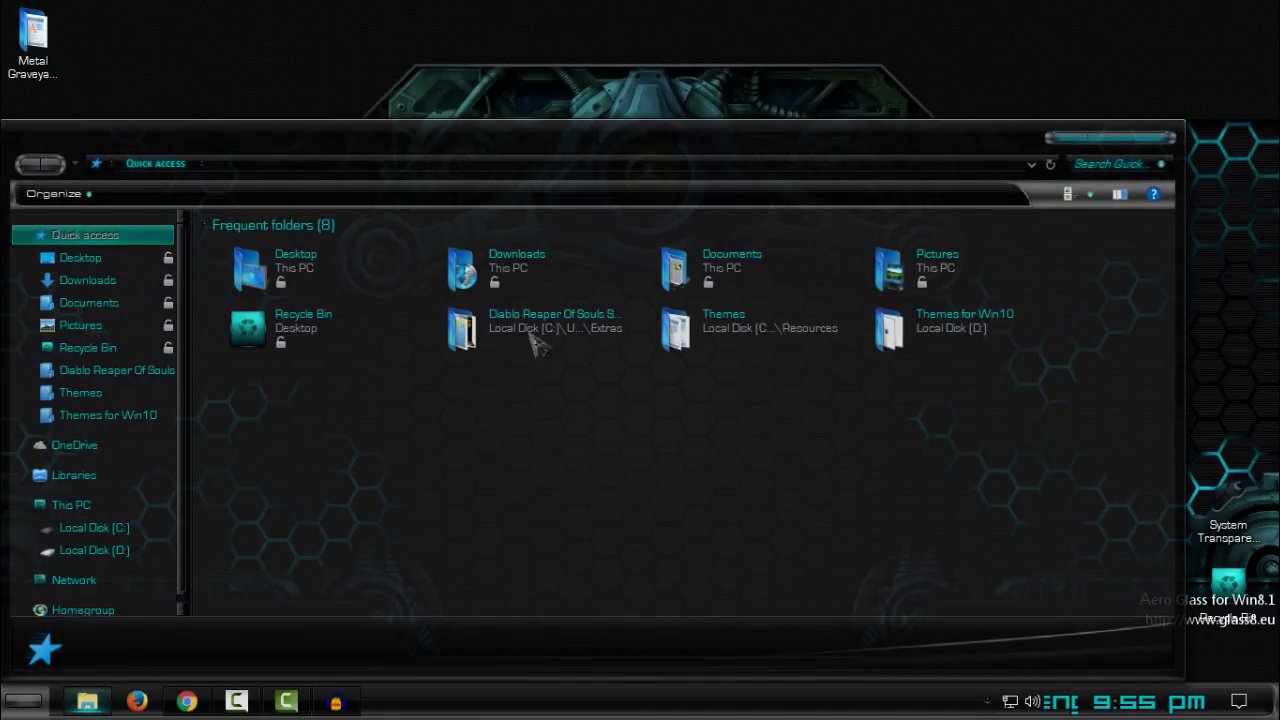
pyautogui.doubleClick(1090, 145)
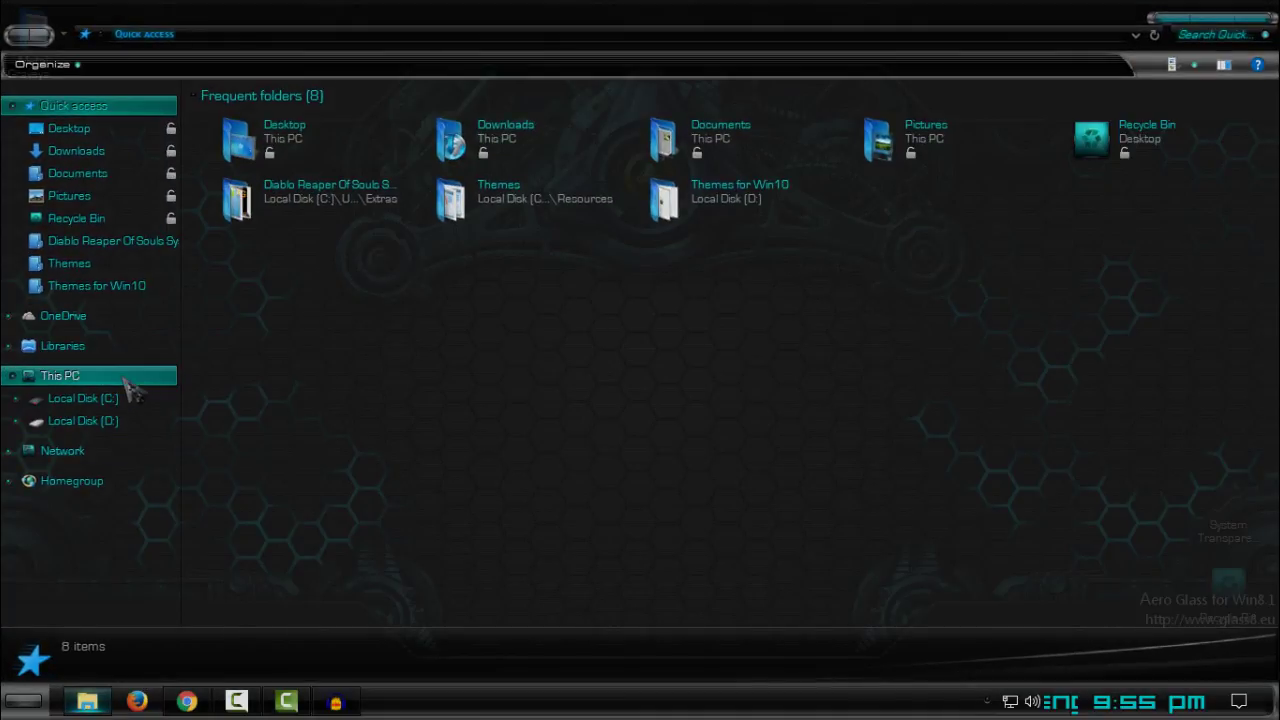
pyautogui.click(128, 377)
pyautogui.click(1205, 66)
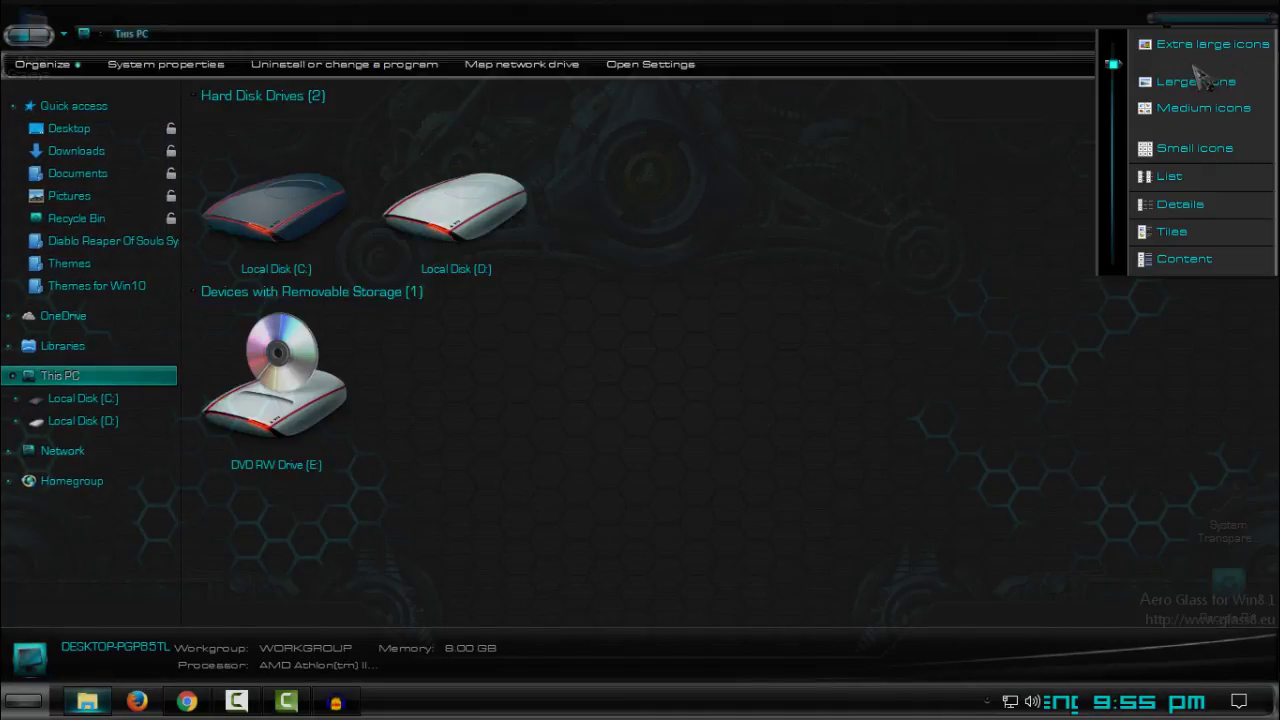
pyautogui.moveTo(1113, 66); pyautogui.dragTo(1118, 88)
pyautogui.click(770, 368)
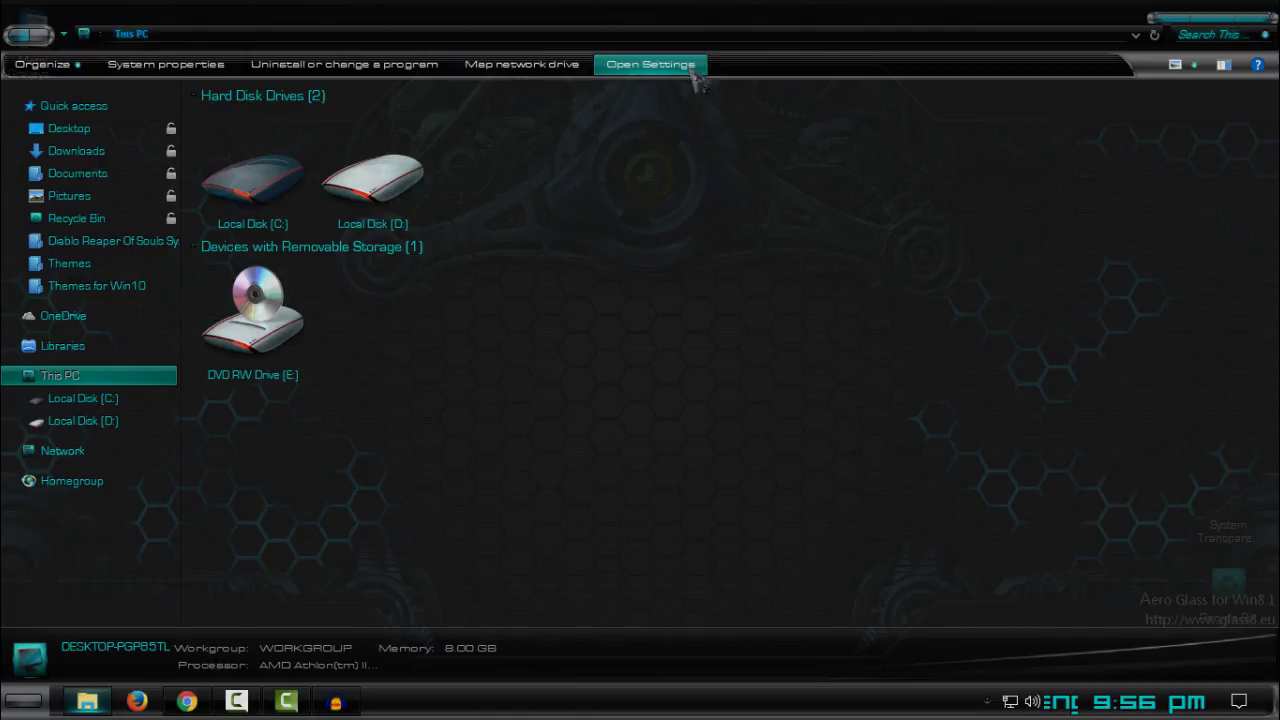
pyautogui.moveTo(272, 410)
pyautogui.mouseDown()
pyautogui.moveTo(436, 175)
pyautogui.moveTo(466, 471)
pyautogui.mouseUp()
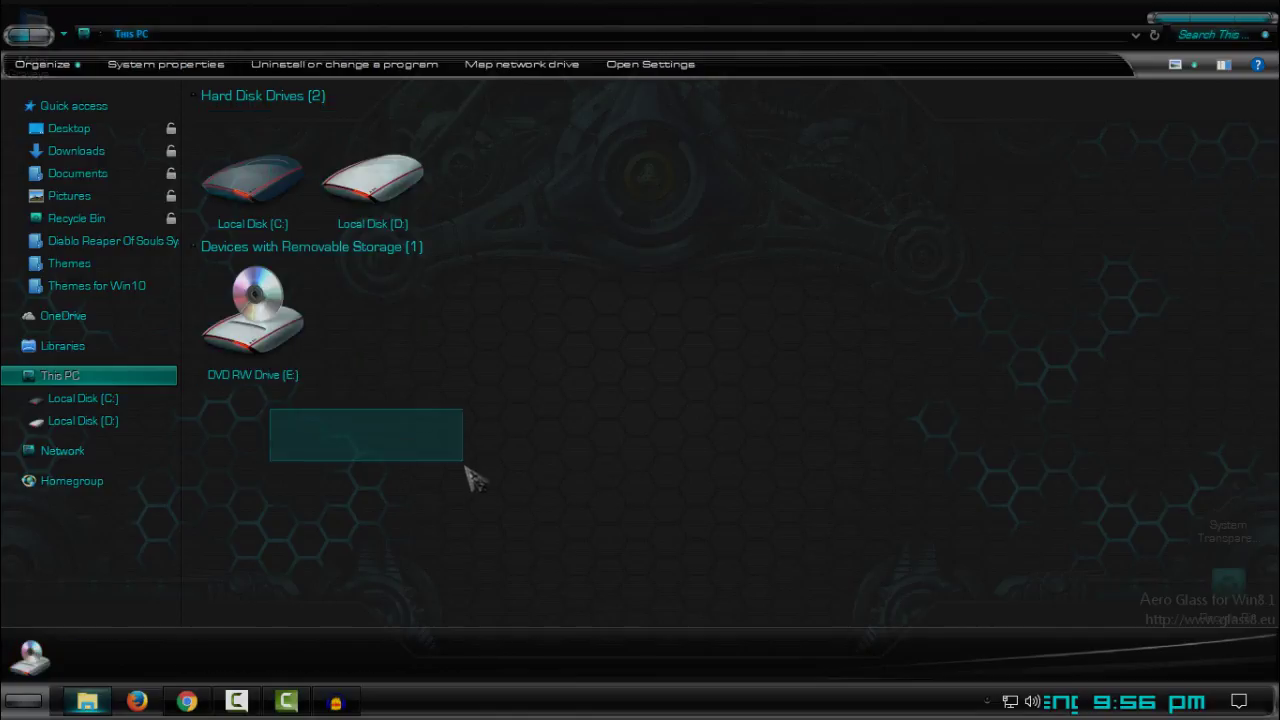
pyautogui.click(1250, 8)
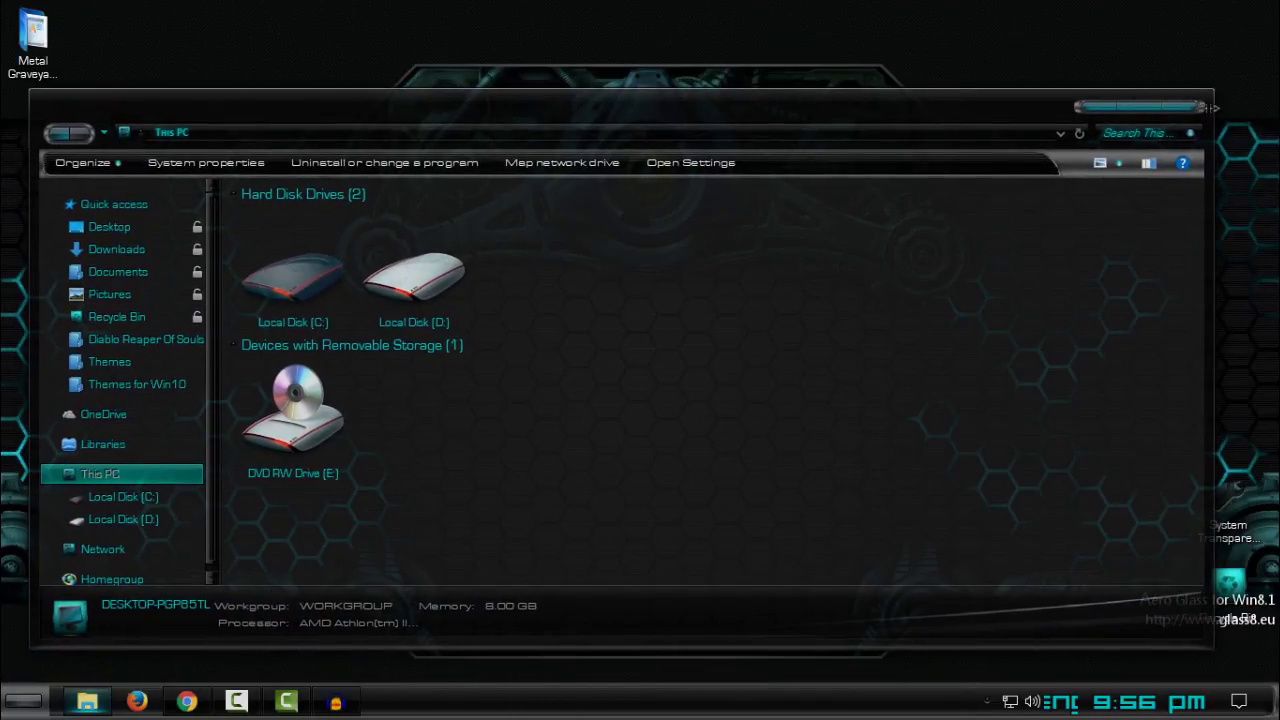
pyautogui.click(1200, 110)
# - Refresh the desktop and open the Documents library from the Start menu
pyautogui.rightClick(570, 212)
pyautogui.click(610, 284)
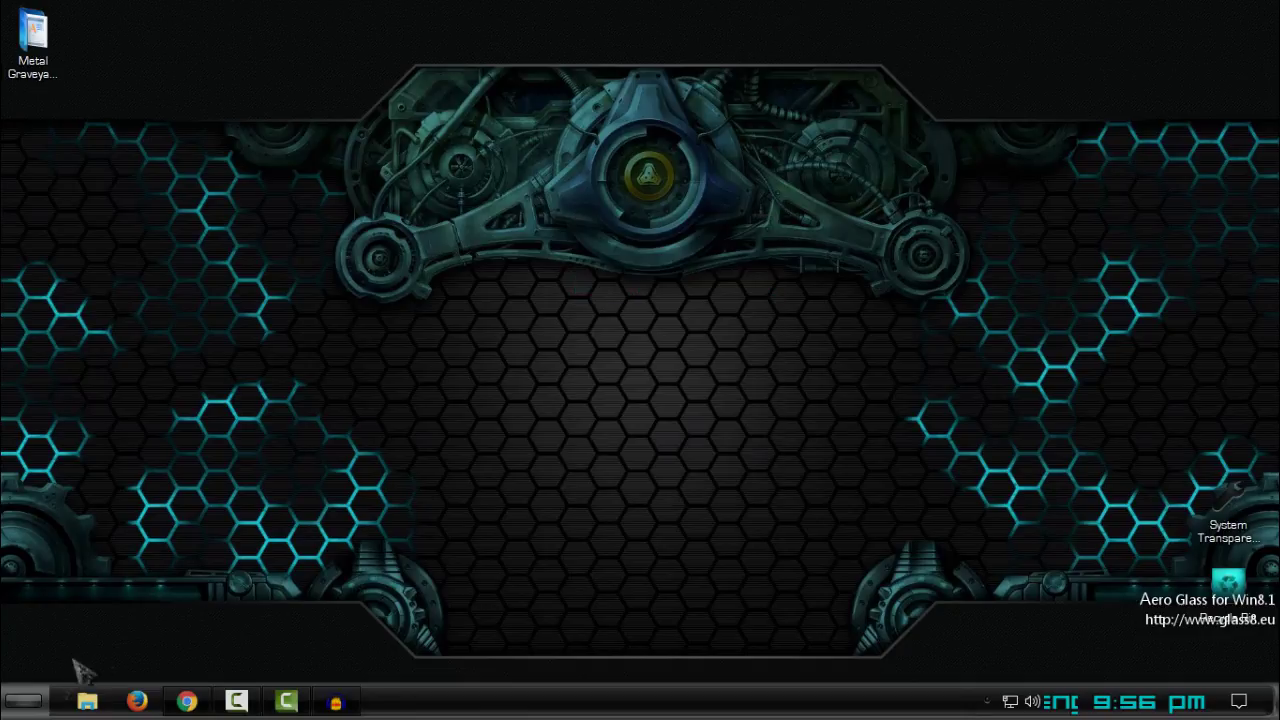
pyautogui.click(33, 704)
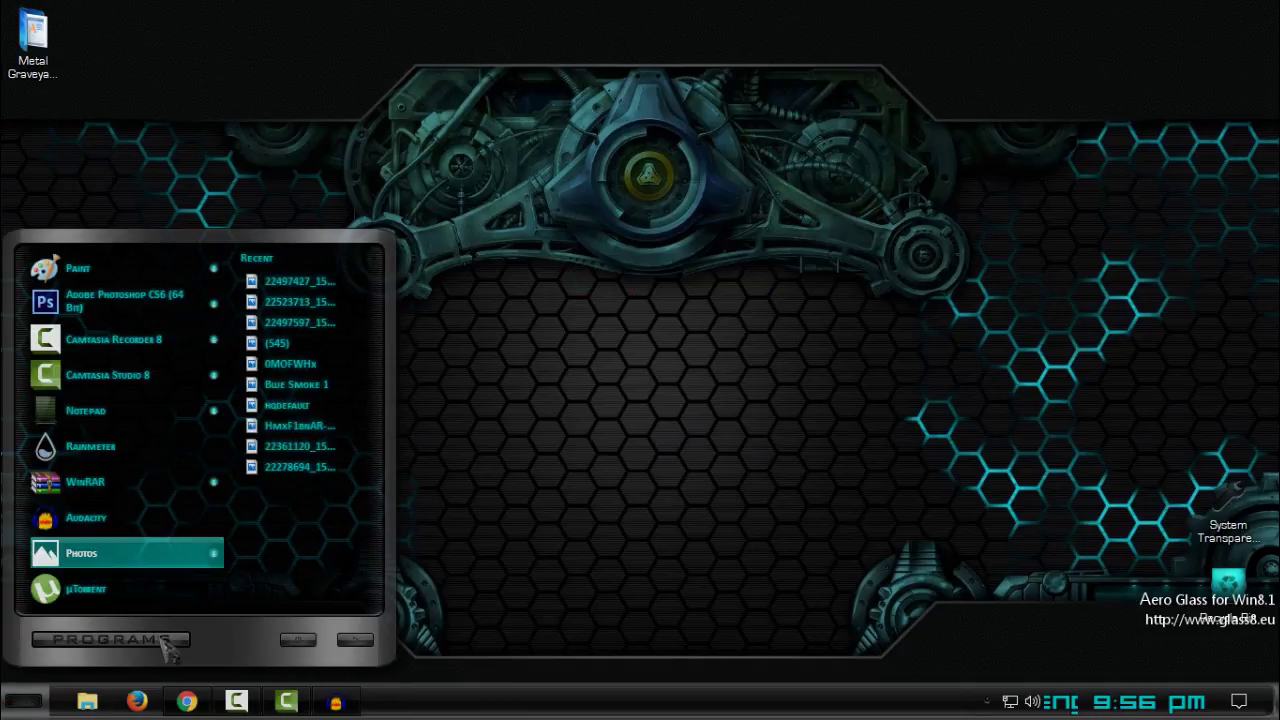
pyautogui.click(300, 336)
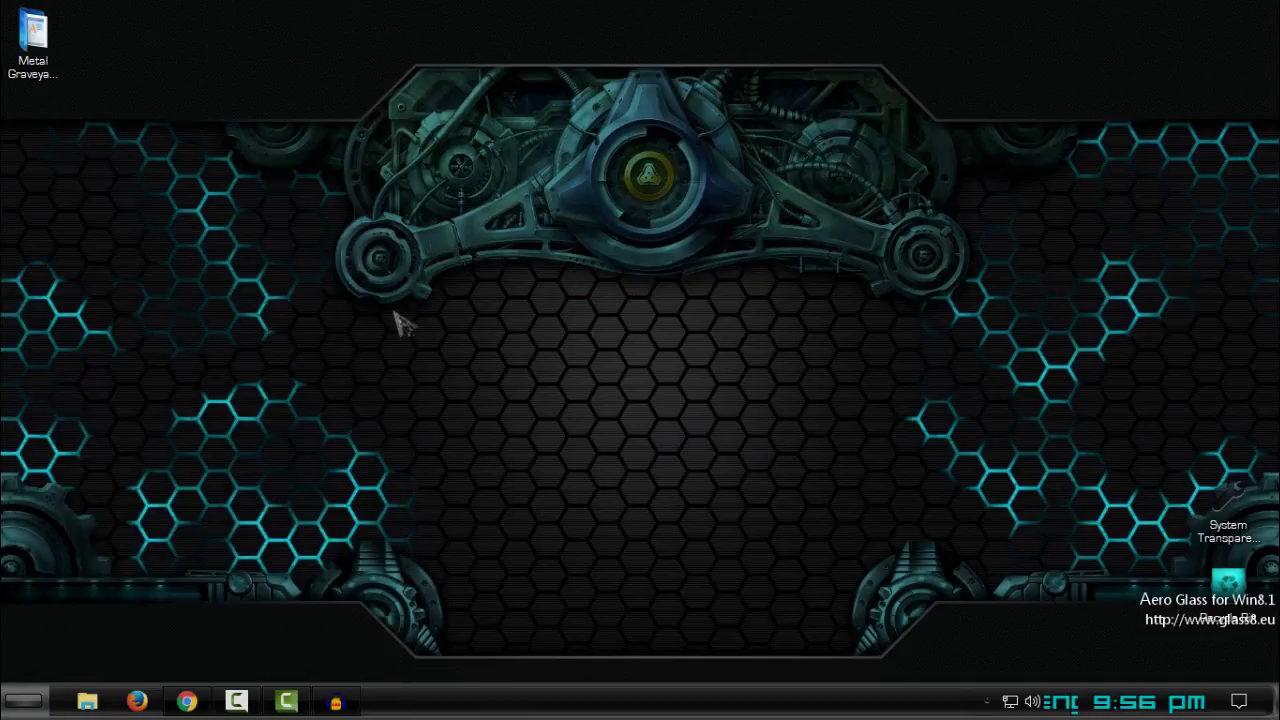
pyautogui.moveTo(650, 129); pyautogui.dragTo(793, 74)
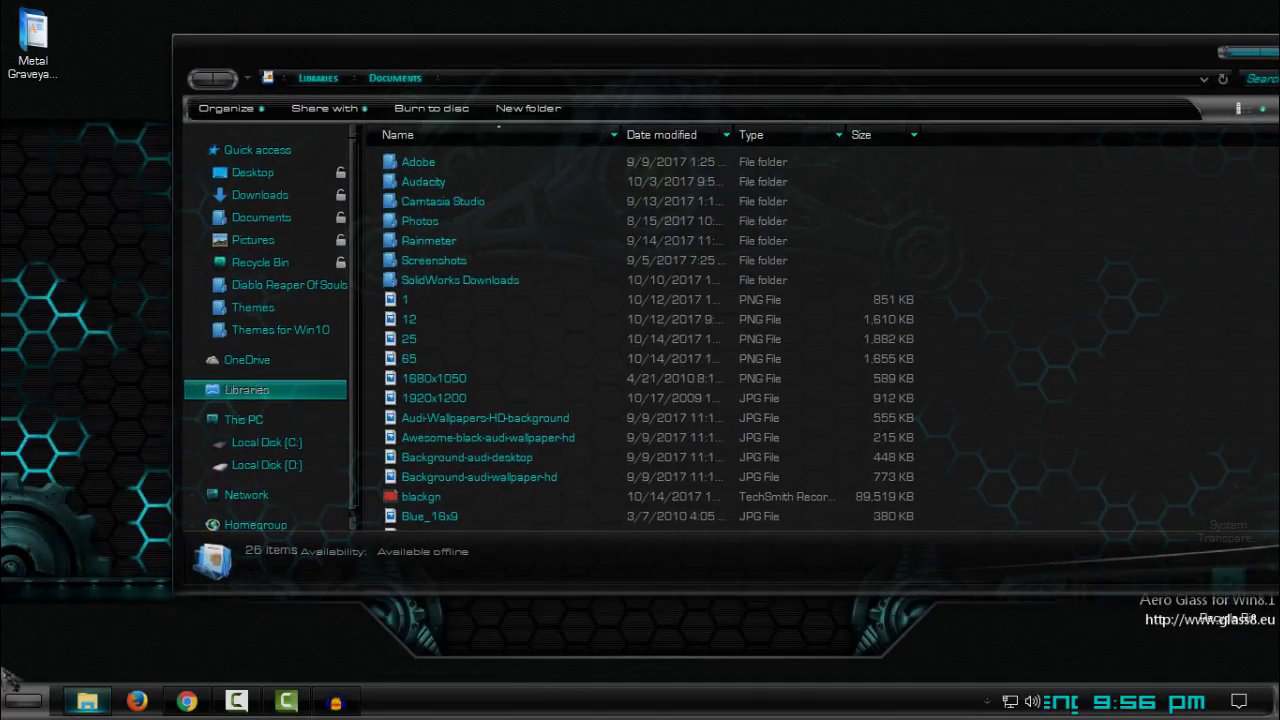
# - Glance at the all-programs list, then drag the Documents window to the top edge to maximize
pyautogui.click(26, 706)
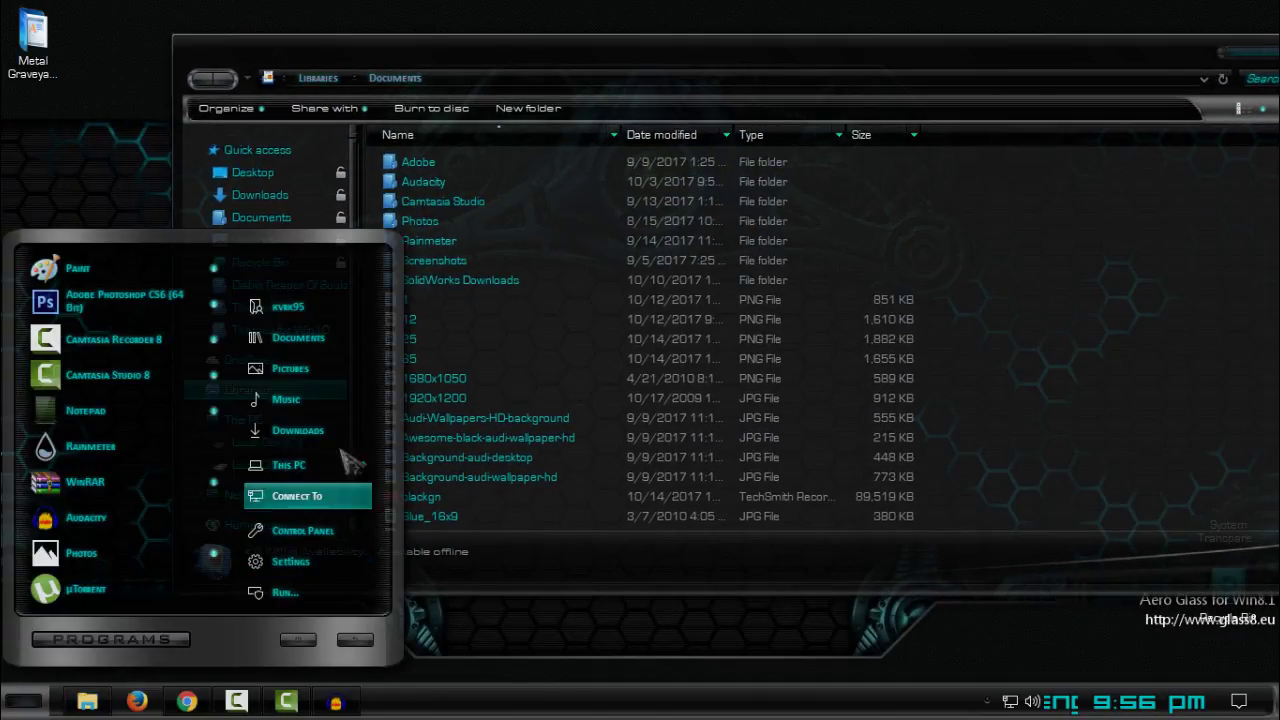
pyautogui.moveTo(290, 465)
pyautogui.click(105, 639)
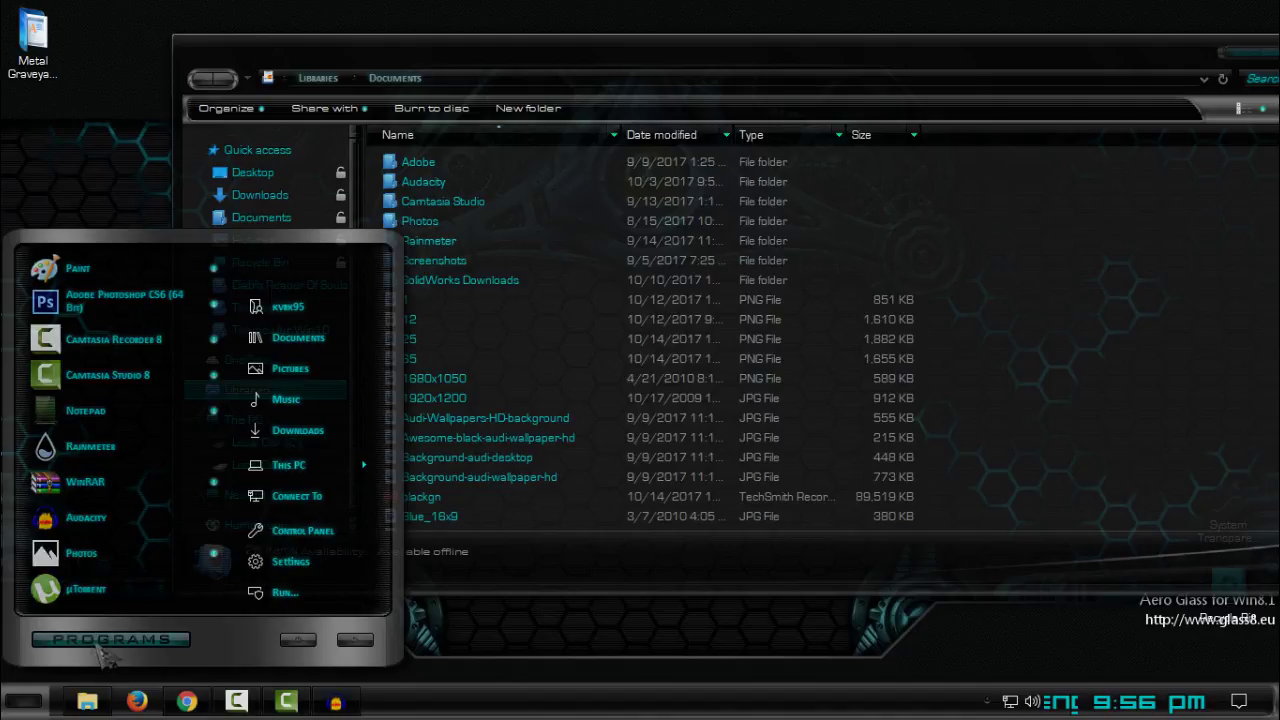
pyautogui.click(866, 66)
pyautogui.moveTo(866, 66); pyautogui.dragTo(693, 213)
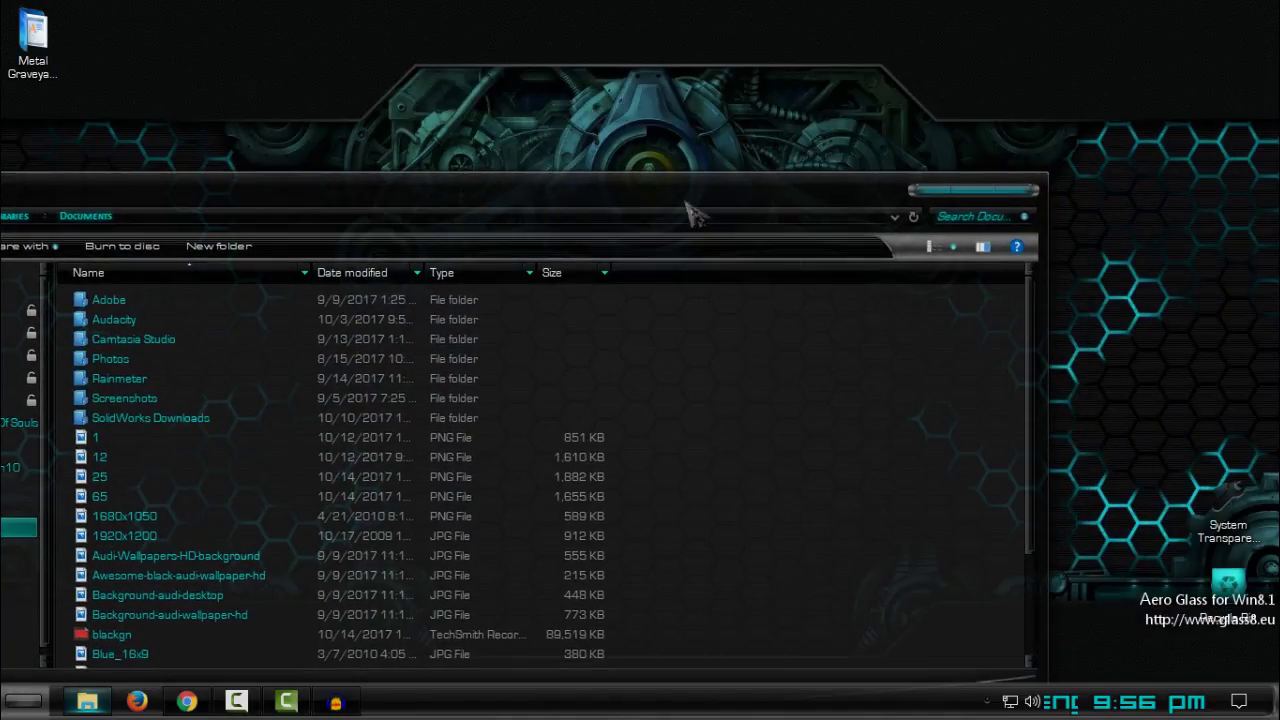
pyautogui.moveTo(985, 203); pyautogui.dragTo(1250, 5)
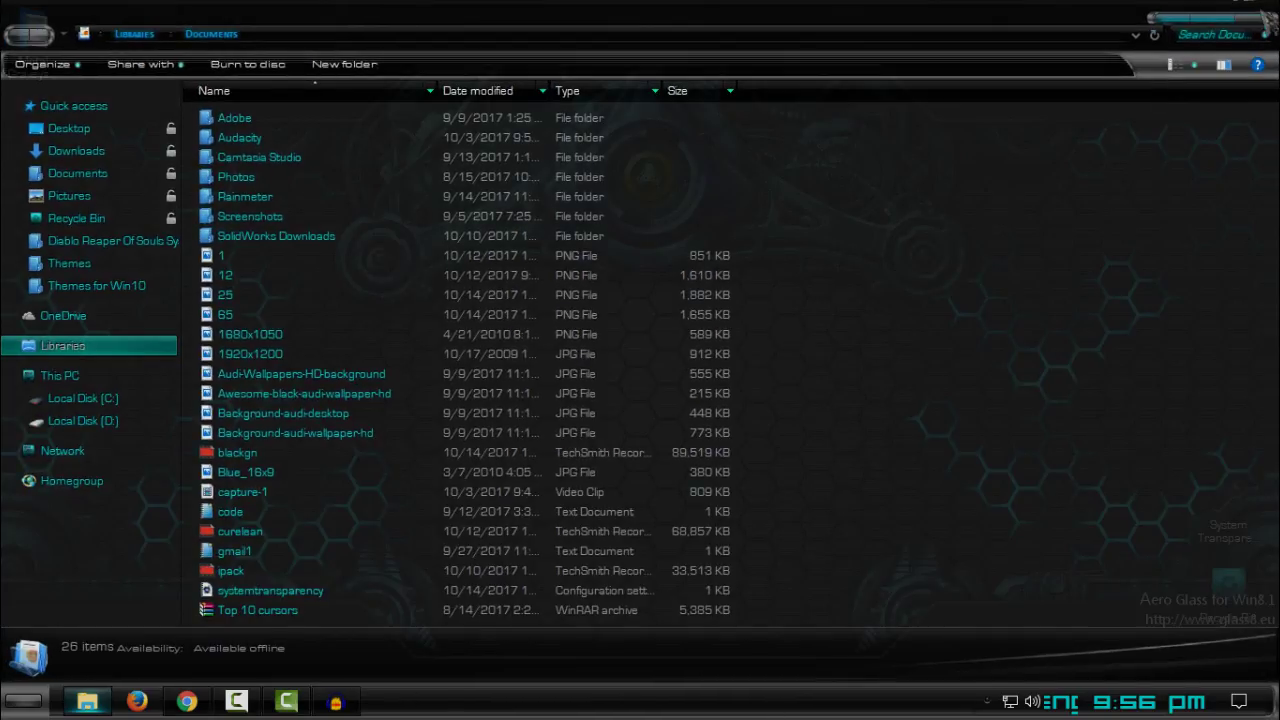